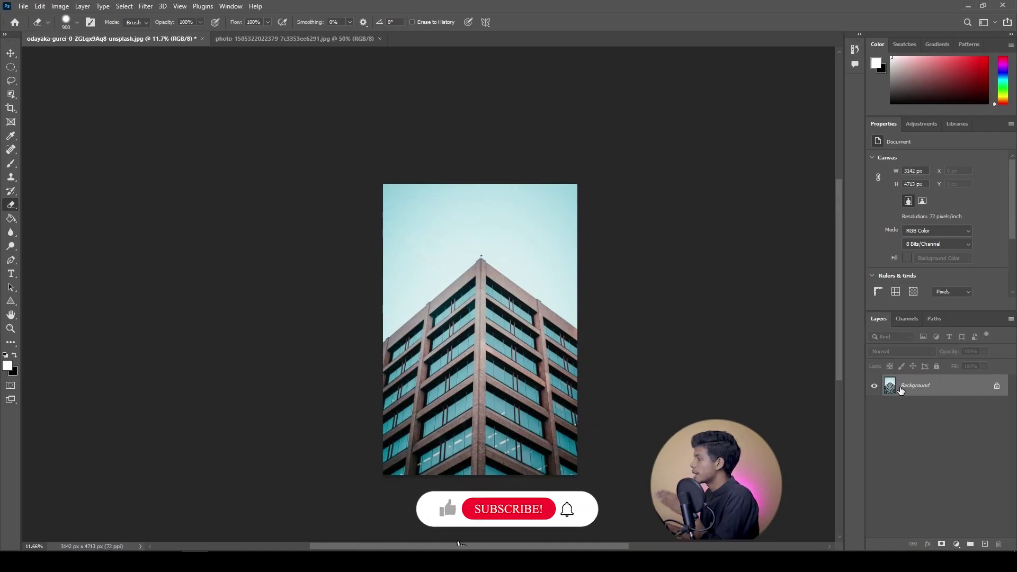
# Erase a band across the upper sky of the building photo's locked Background layer with the Eraser tool.
pyautogui.rightClick(11, 205)
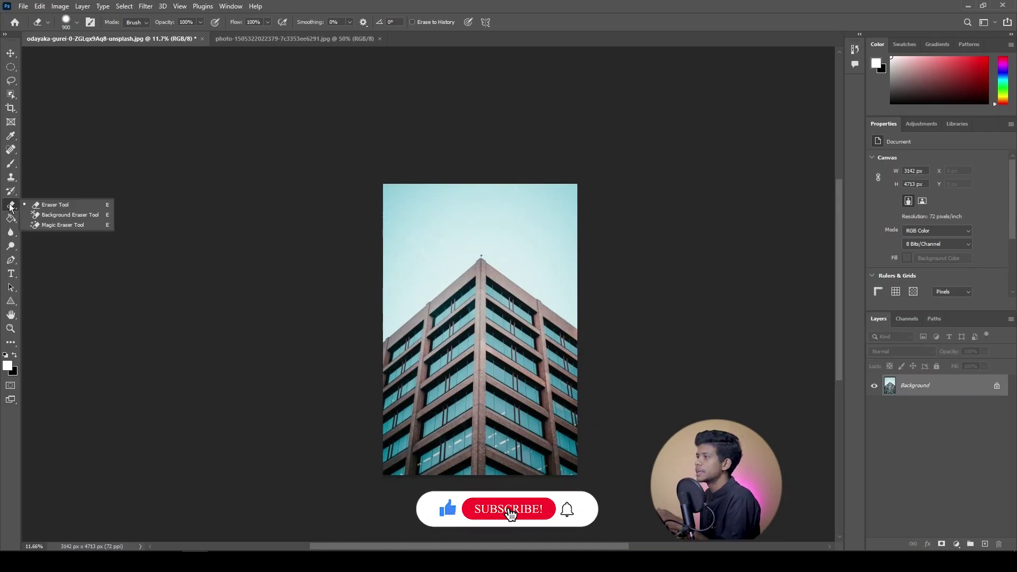
pyautogui.click(36, 207)
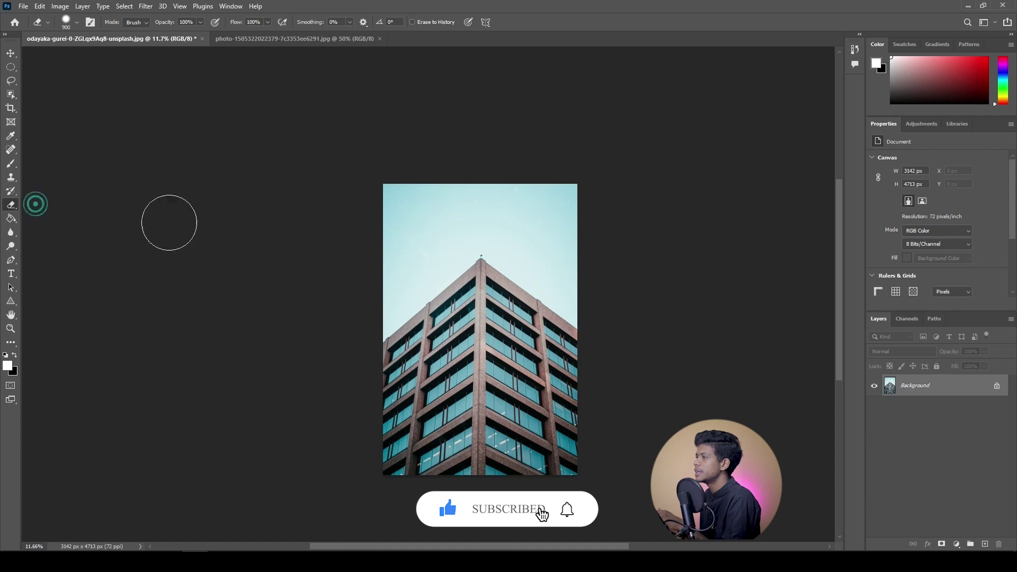
pyautogui.click(411, 221)
pyautogui.moveTo(415, 209)
pyautogui.mouseDown()
pyautogui.moveTo(504, 193)
pyautogui.moveTo(573, 201)
pyautogui.moveTo(458, 188)
pyautogui.moveTo(368, 194)
pyautogui.moveTo(403, 231)
pyautogui.moveTo(565, 200)
pyautogui.mouseUp()
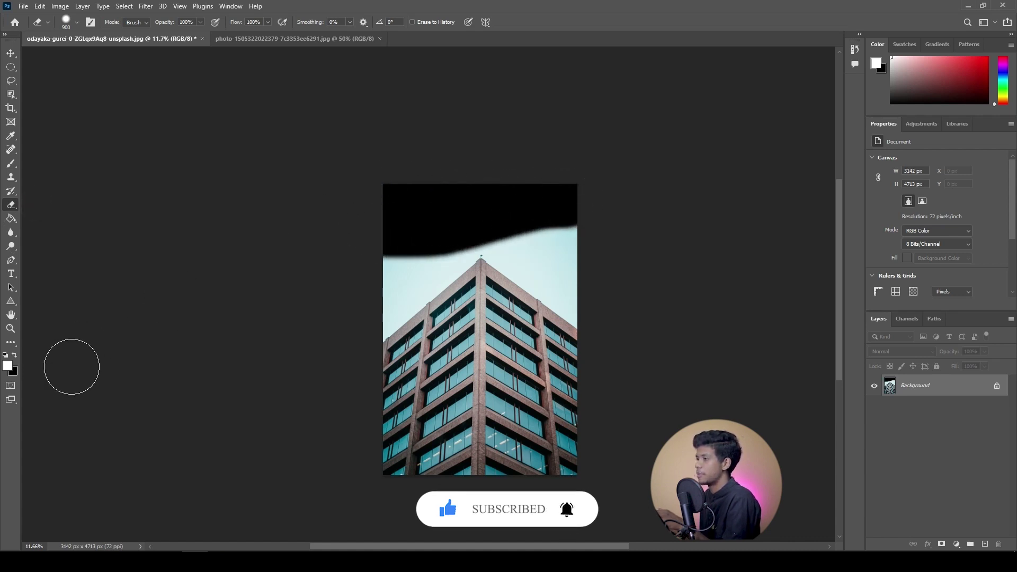
# Swap the foreground and background colours and erase across the photo's sky again.
pyautogui.click(15, 357)
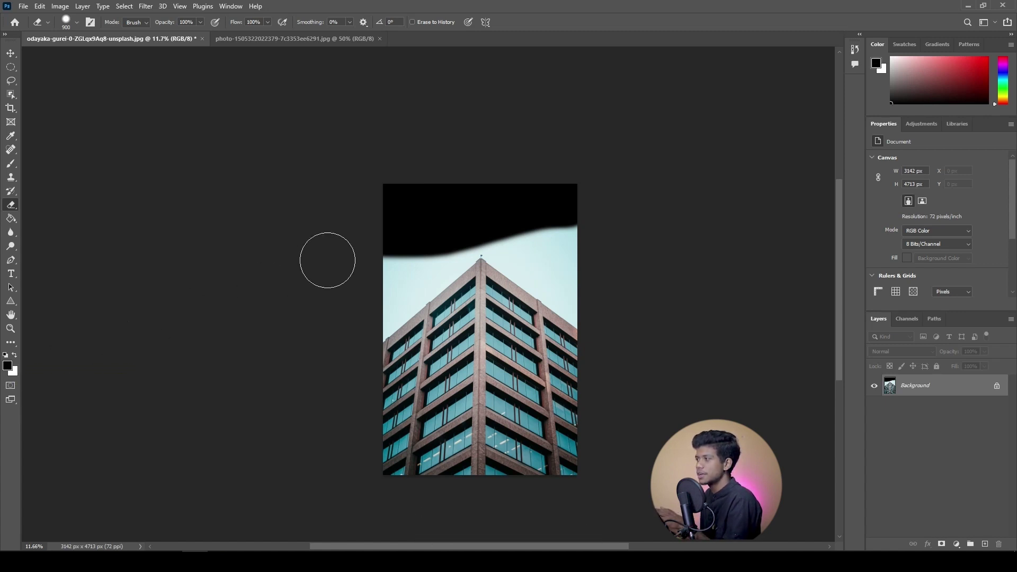
pyautogui.moveTo(328, 260)
pyautogui.mouseDown()
pyautogui.moveTo(494, 208)
pyautogui.moveTo(586, 209)
pyautogui.moveTo(446, 227)
pyautogui.moveTo(383, 249)
pyautogui.moveTo(510, 216)
pyautogui.moveTo(601, 211)
pyautogui.moveTo(356, 193)
pyautogui.mouseUp()
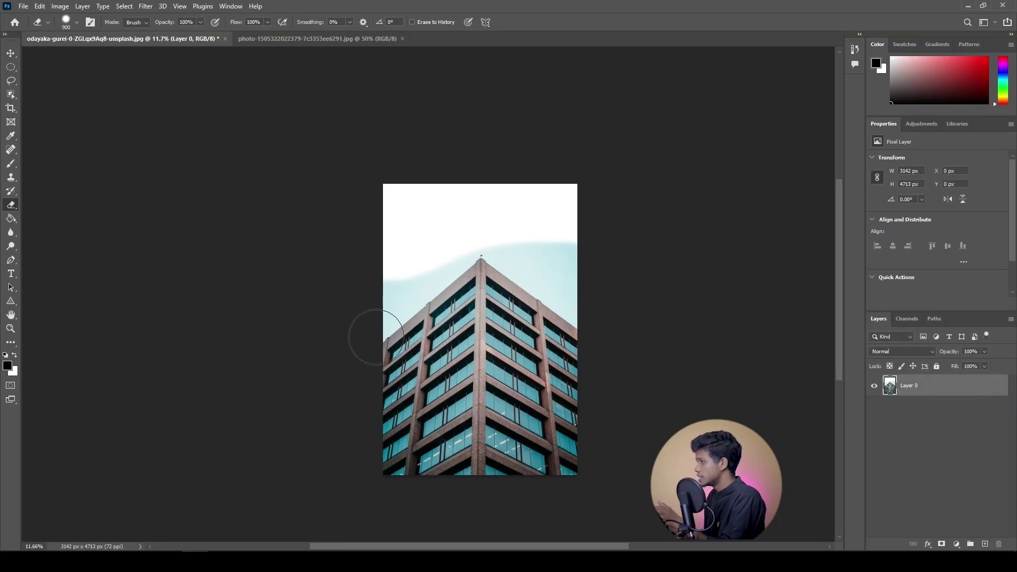
pyautogui.moveTo(397, 227)
pyautogui.mouseDown()
pyautogui.moveTo(436, 199)
pyautogui.moveTo(497, 190)
pyautogui.moveTo(565, 214)
pyautogui.mouseUp()
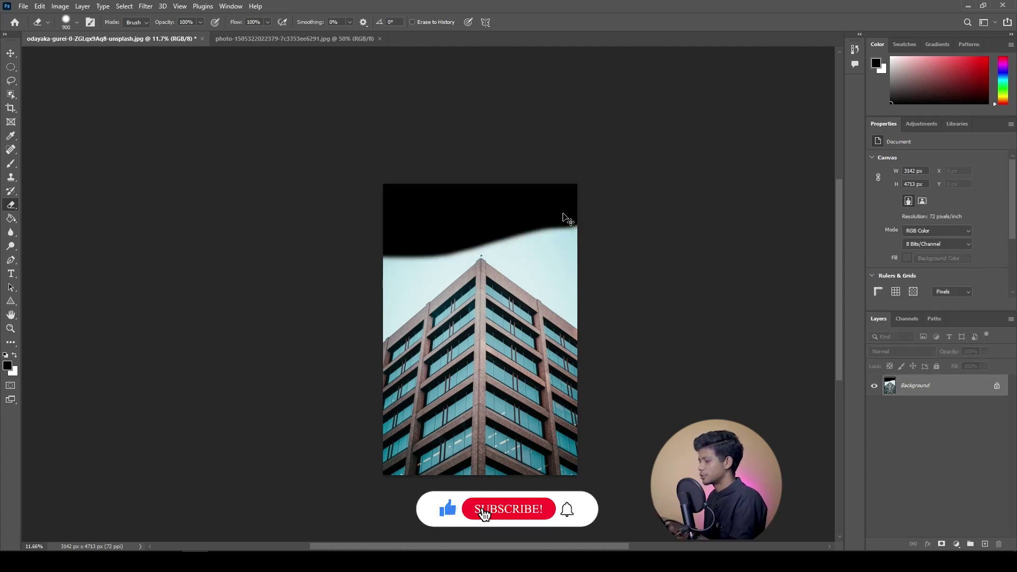
# Revert the building photo to its original opened state in the history.
pyautogui.click(855, 49)
pyautogui.scroll(3, 830, 75)
pyautogui.click(784, 65)
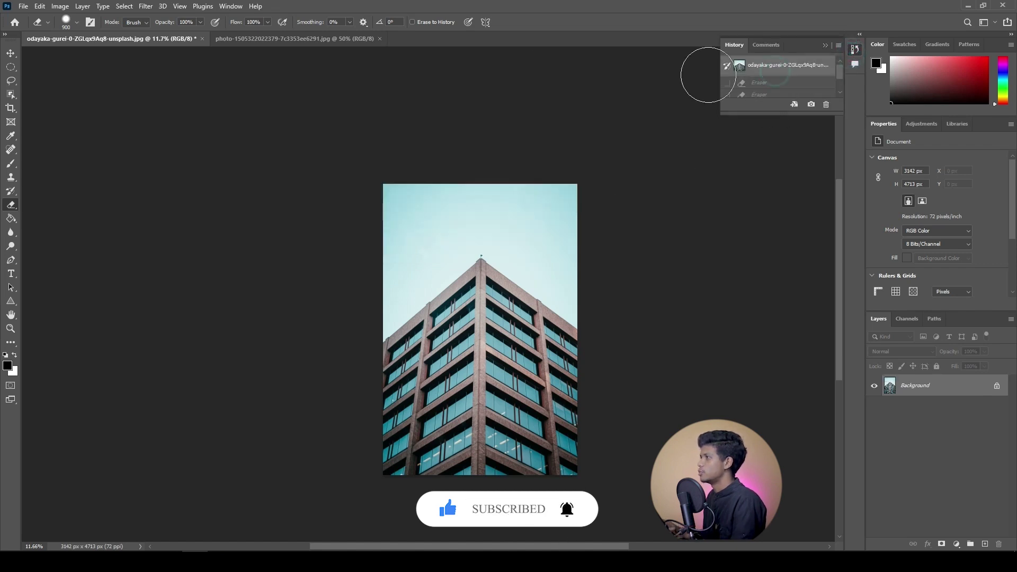
# Unlock the Background into a regular layer and add a new empty layer beneath it.
pyautogui.click(11, 54)
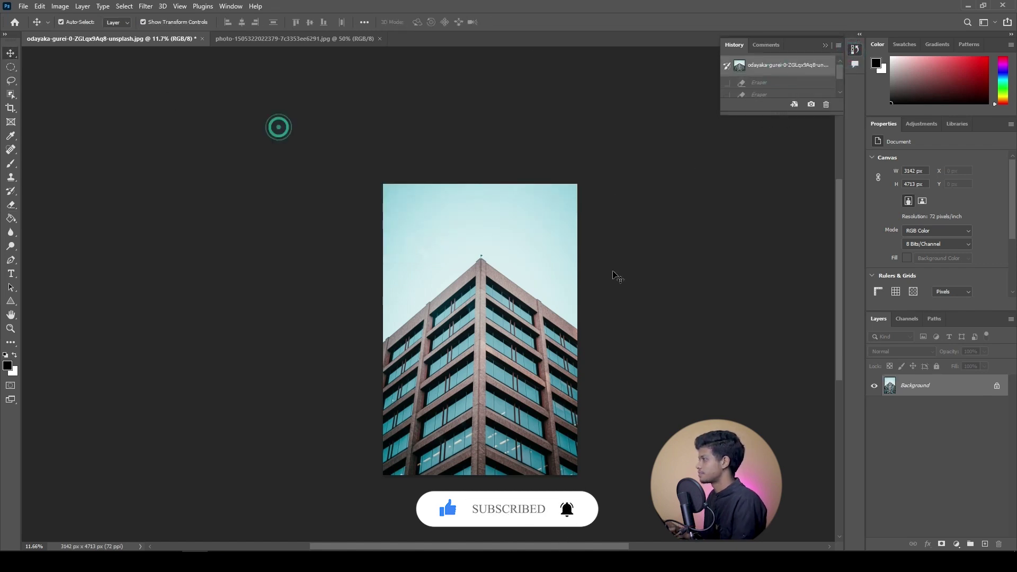
pyautogui.click(997, 389)
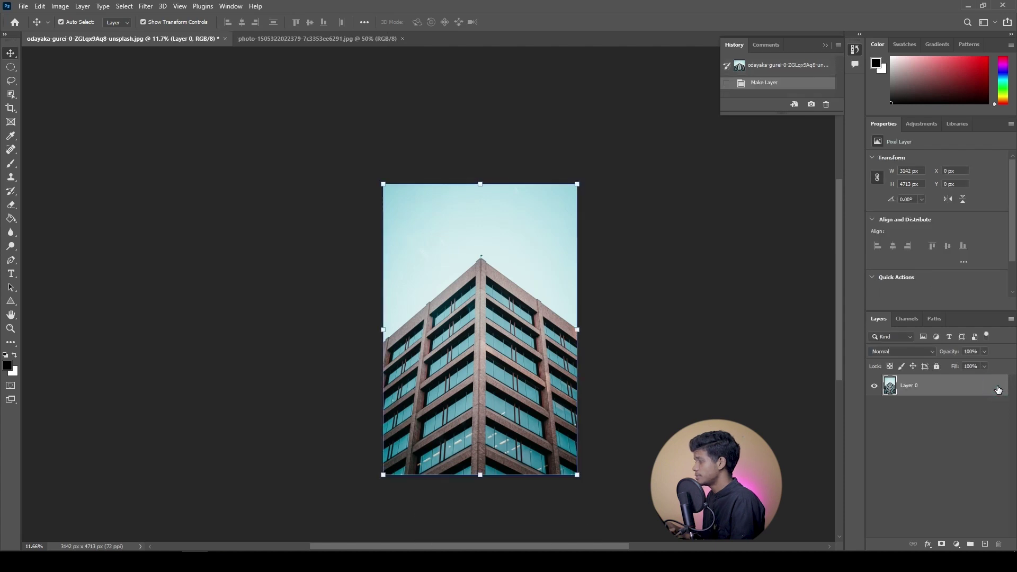
pyautogui.click(985, 544)
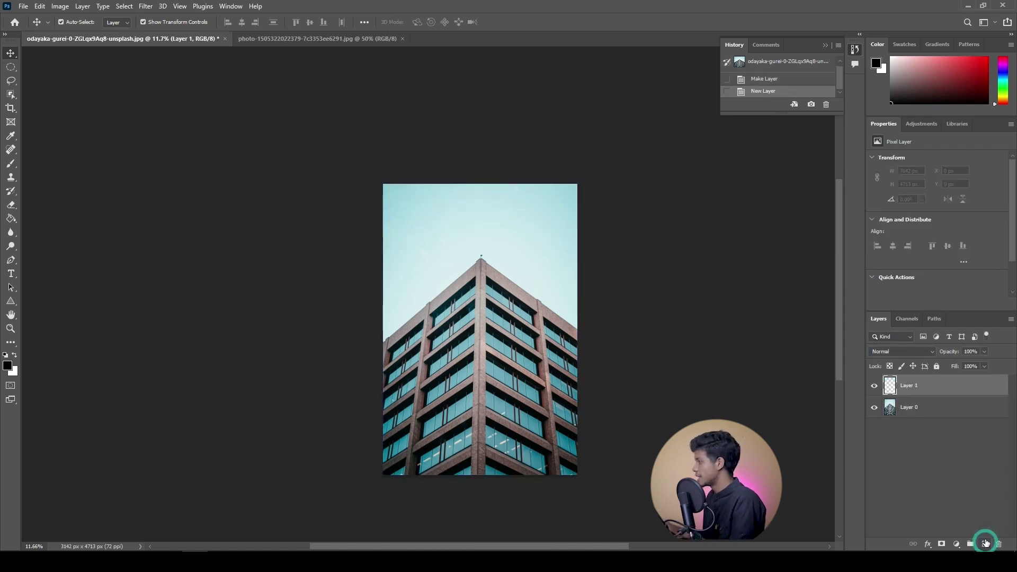
pyautogui.moveTo(932, 392); pyautogui.dragTo(933, 422)
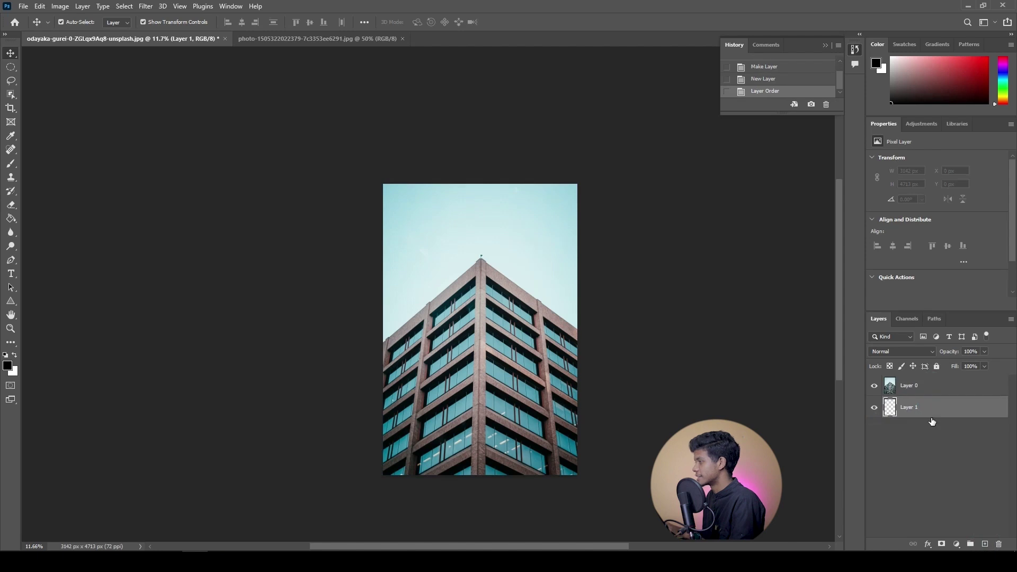
# Fill Layer 1 with the cyan colour 00ccff and briefly hide Layer 0 to view the fill.
pyautogui.click(8, 367)
pyautogui.click(493, 184)
pyautogui.moveTo(515, 232); pyautogui.dragTo(514, 193)
pyautogui.write('00ccff')
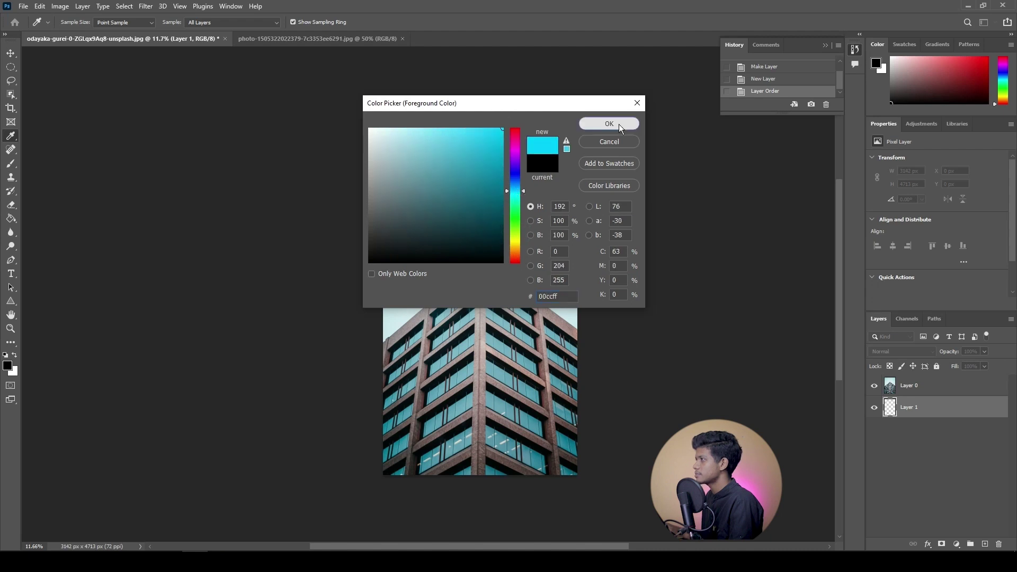
pyautogui.click(609, 123)
pyautogui.hotkey('ctrl', 'BackSpace')
pyautogui.press('v')
pyautogui.click(15, 356)
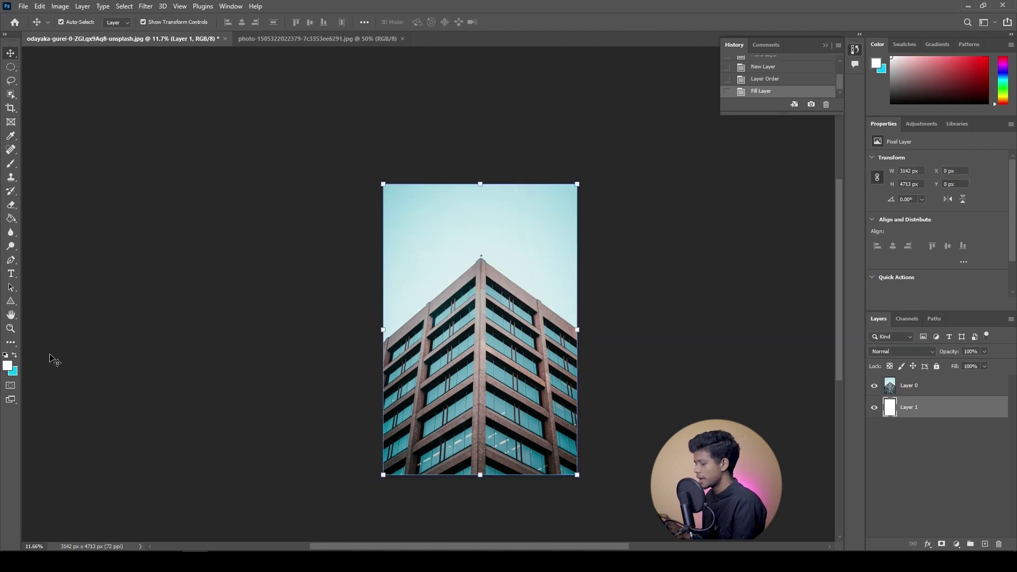
pyautogui.hotkey('ctrl', 'BackSpace')
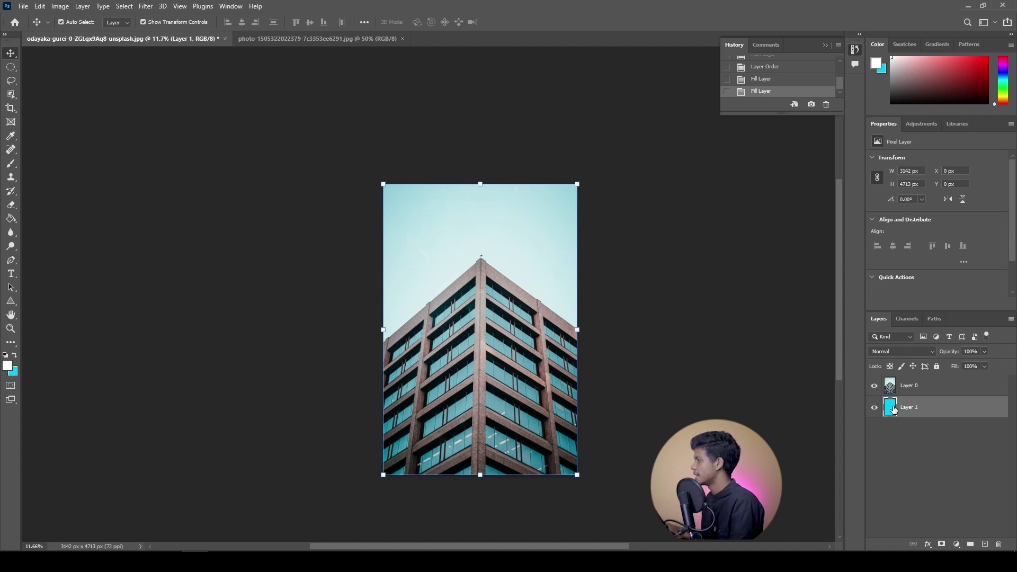
pyautogui.click(875, 386)
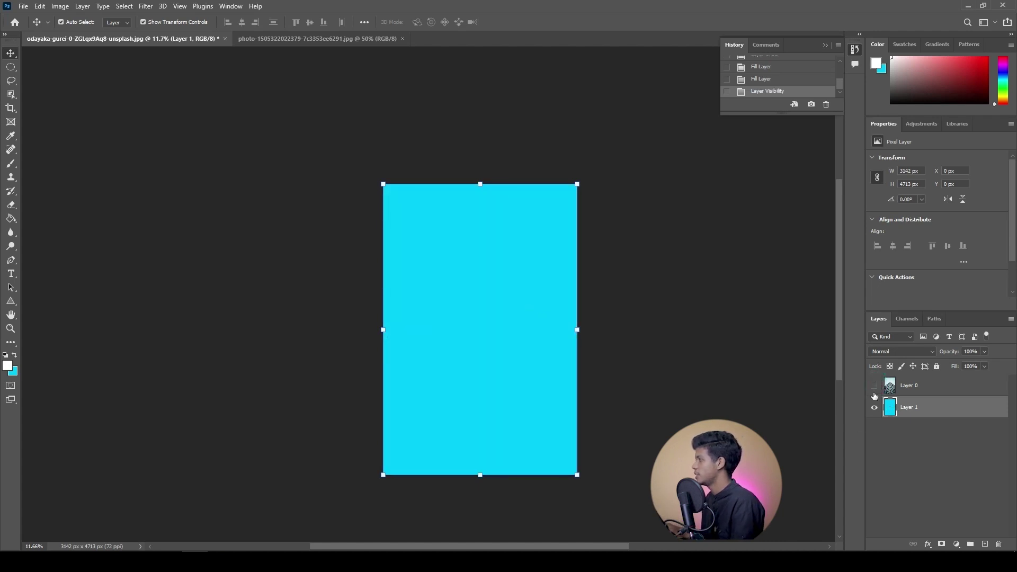
pyautogui.click(874, 386)
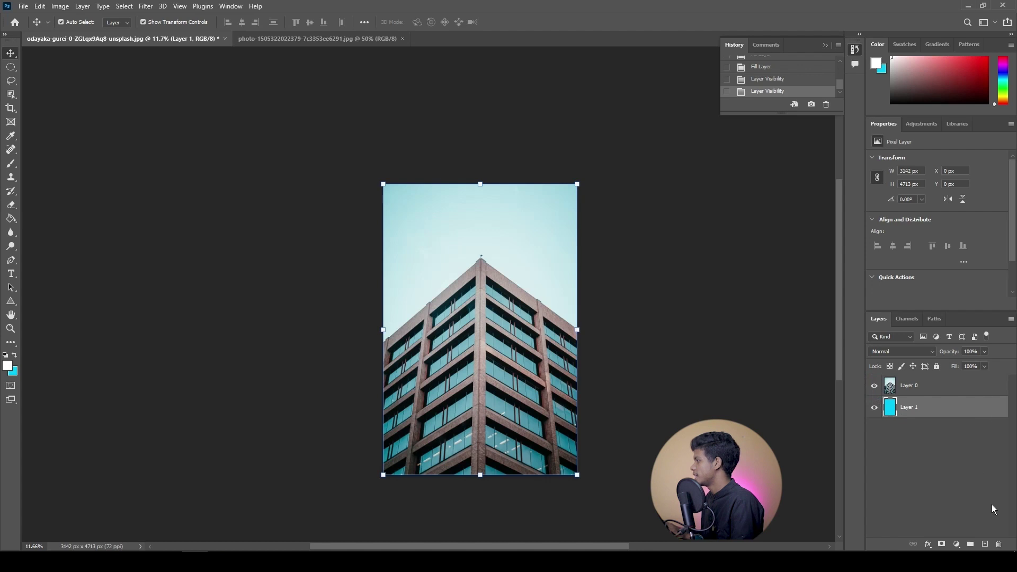
# Lock Layer 1 and erase a band across the top of the sky on Layer 0 with the Eraser tool.
pyautogui.click(936, 366)
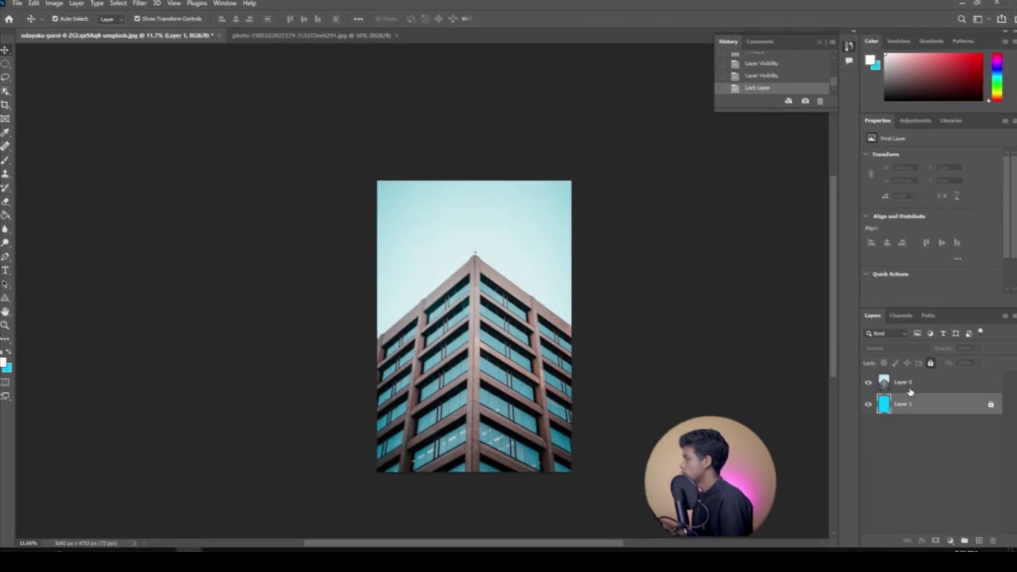
pyautogui.click(909, 390)
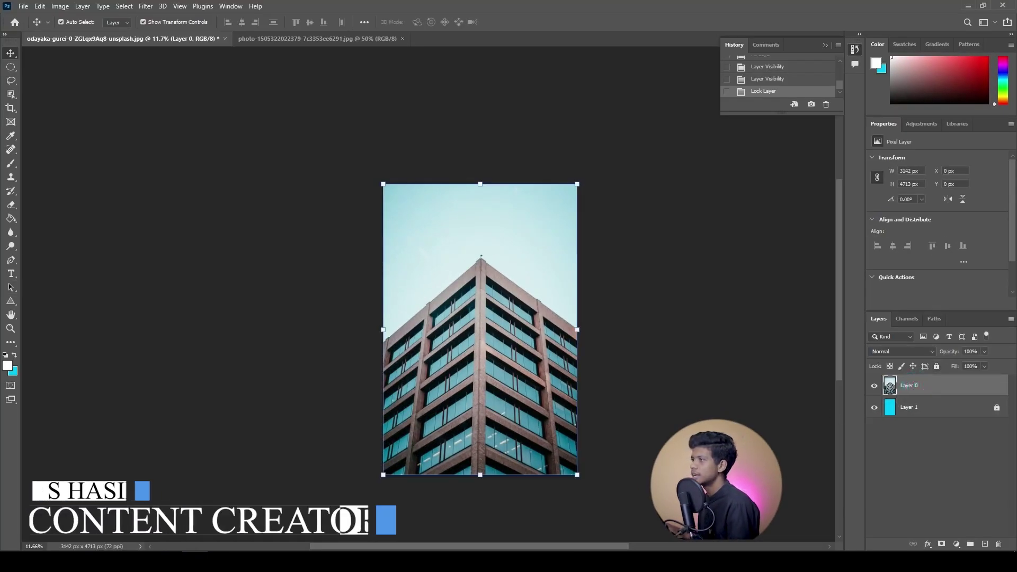
pyautogui.click(8, 204)
pyautogui.rightClick(13, 206)
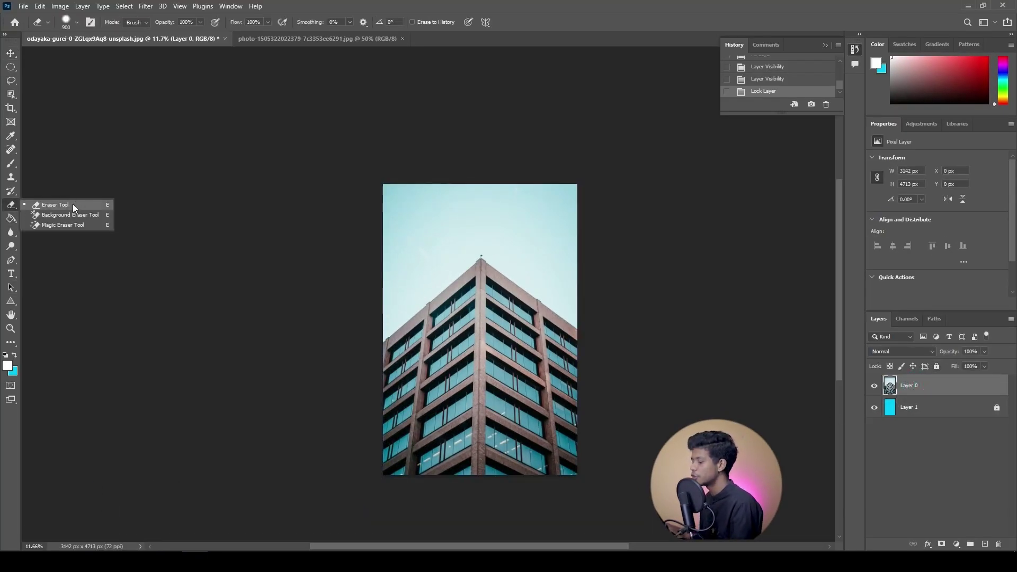
pyautogui.click(108, 206)
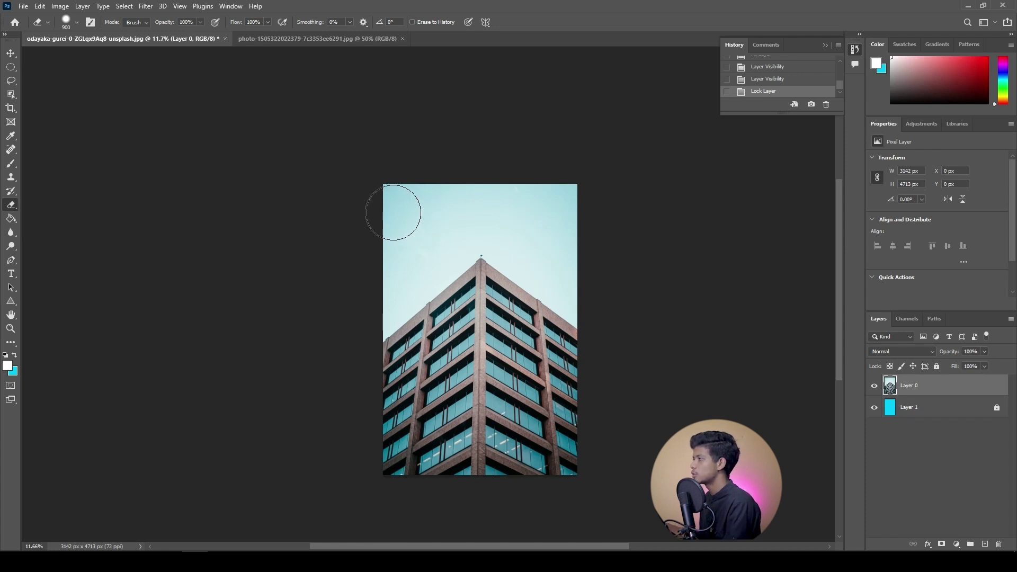
pyautogui.moveTo(393, 211)
pyautogui.mouseDown()
pyautogui.moveTo(516, 190)
pyautogui.moveTo(599, 205)
pyautogui.moveTo(455, 201)
pyautogui.moveTo(372, 226)
pyautogui.moveTo(350, 245)
pyautogui.moveTo(425, 214)
pyautogui.moveTo(569, 214)
pyautogui.mouseUp()
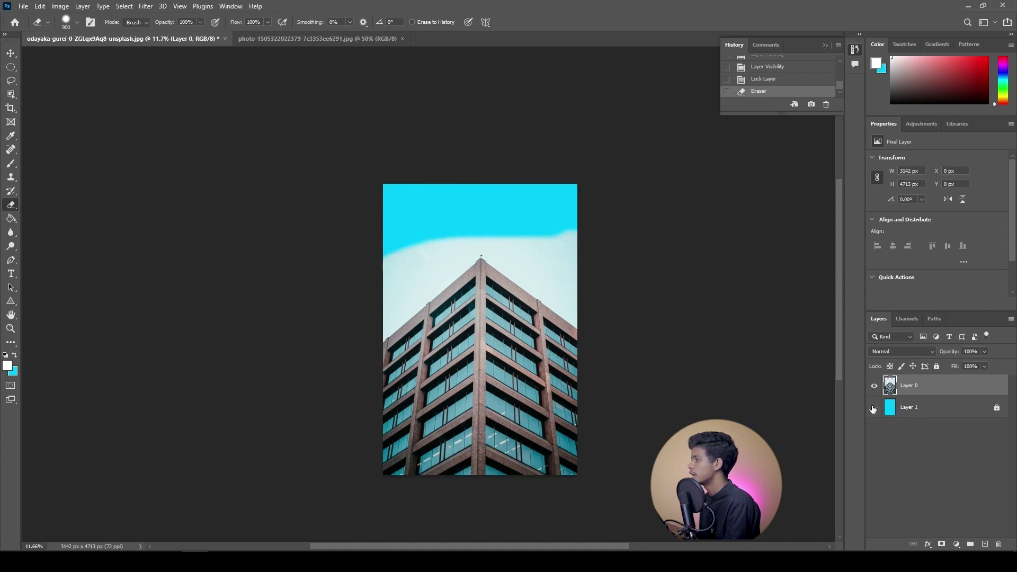
# Toggle Layer 1's visibility and erase from the sky down through the building's centre on Layer 0.
pyautogui.click(873, 408)
pyautogui.click(875, 408)
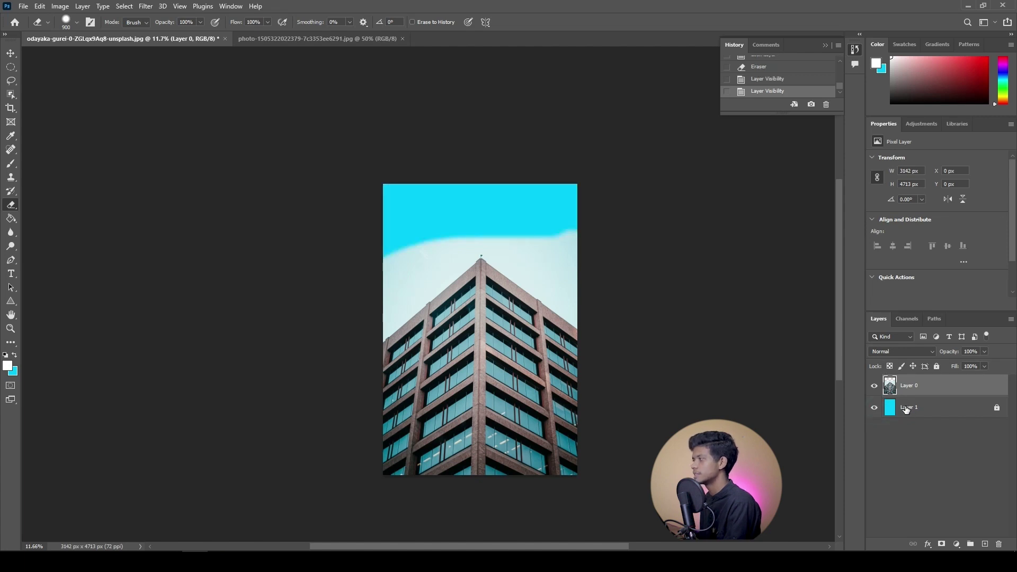
pyautogui.moveTo(556, 233)
pyautogui.mouseDown()
pyautogui.moveTo(595, 255)
pyautogui.moveTo(585, 230)
pyautogui.moveTo(558, 215)
pyautogui.moveTo(511, 218)
pyautogui.moveTo(491, 254)
pyautogui.moveTo(479, 380)
pyautogui.mouseUp()
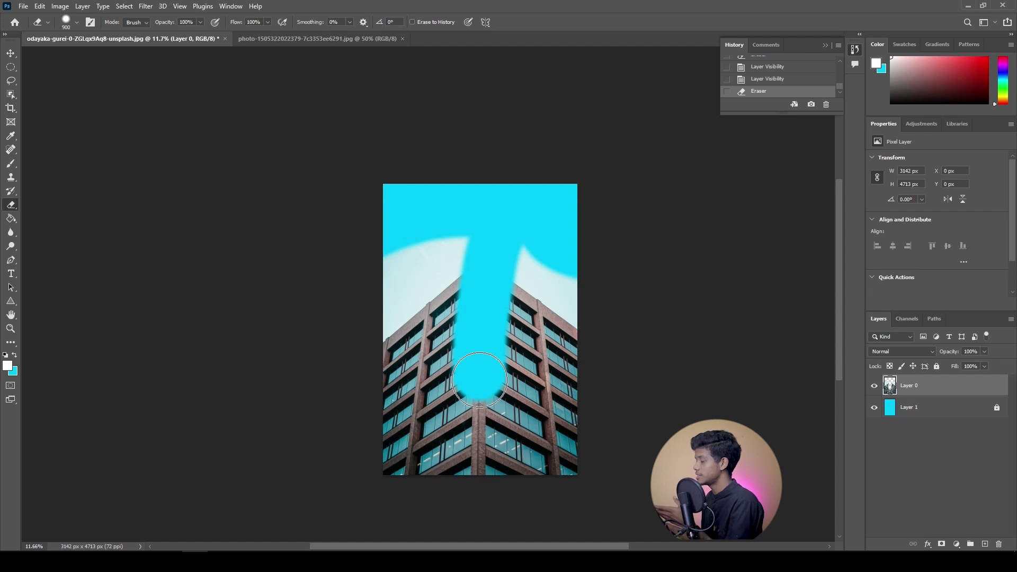
pyautogui.click(877, 408)
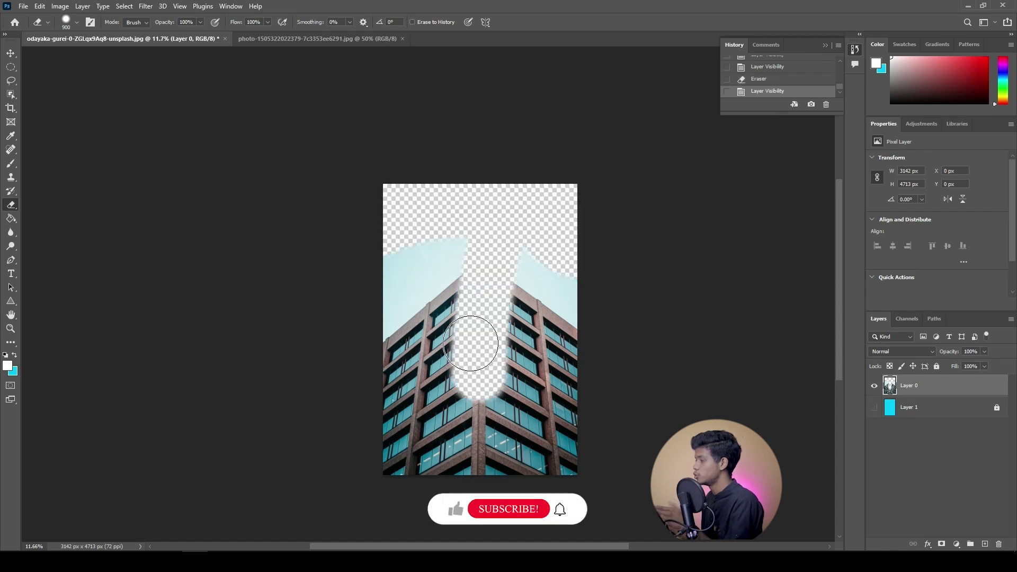
# Undo the erasing on Layer 0 and the visibility changes made to Layer 1.
pyautogui.hotkey('ctrl', 'z')
pyautogui.hotkey('ctrl', 'z')
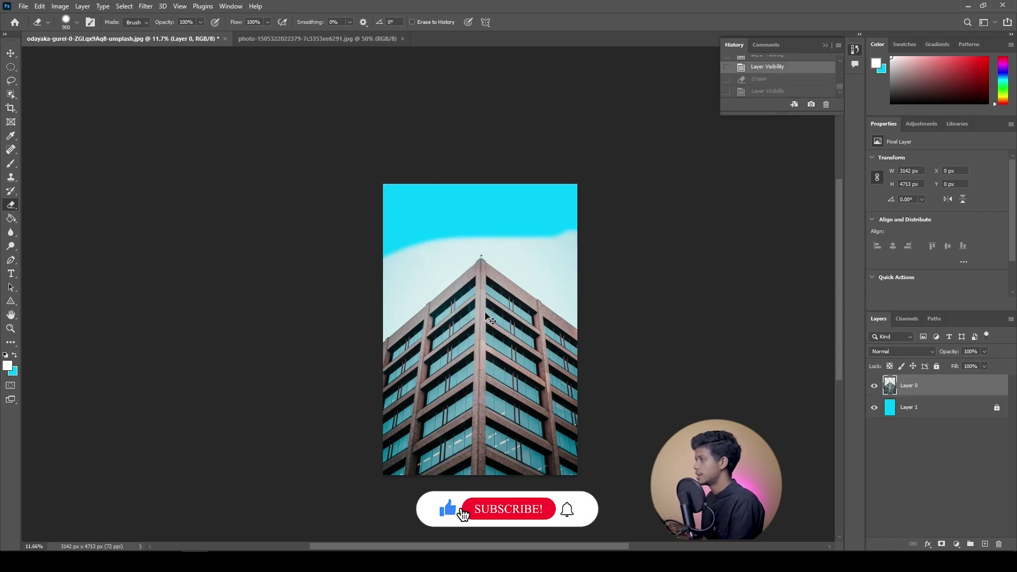
pyautogui.hotkey('ctrl', 'z')
pyautogui.hotkey('ctrl', 'z')
pyautogui.hotkey('ctrl', 'z')
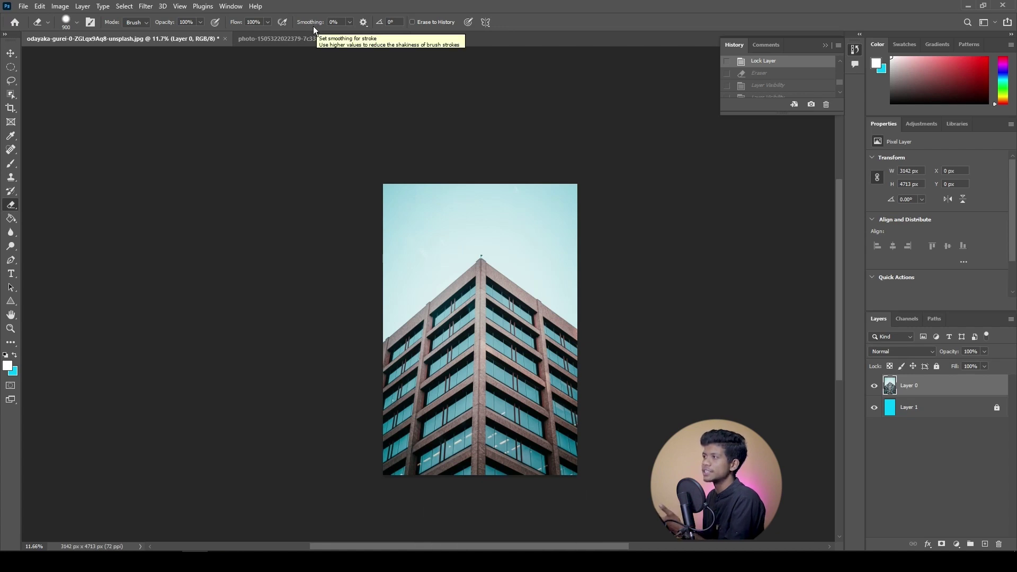
# Review the Eraser's mode options and set its opacity to 40%.
pyautogui.click(141, 25)
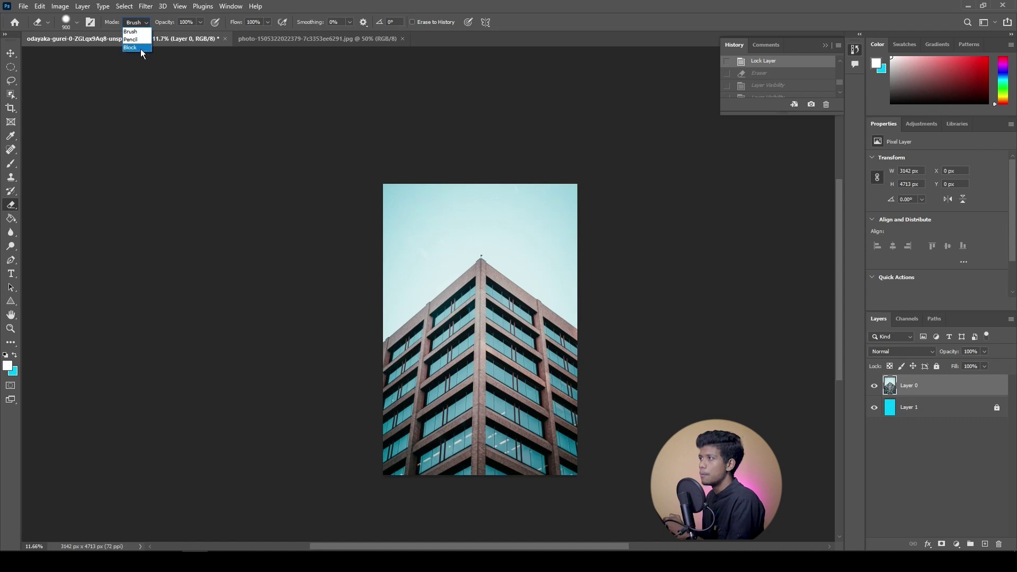
pyautogui.click(166, 16)
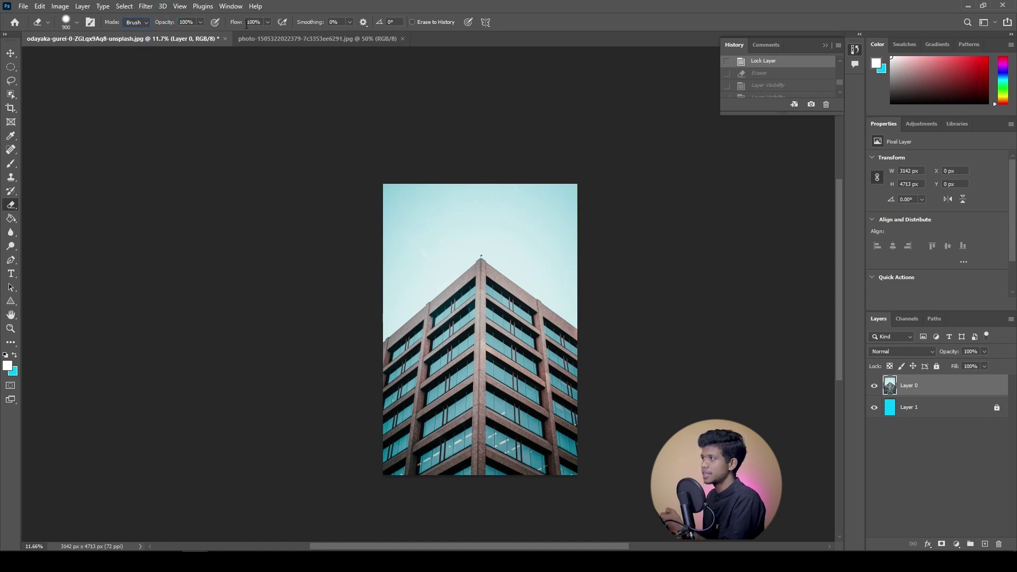
pyautogui.click(200, 22)
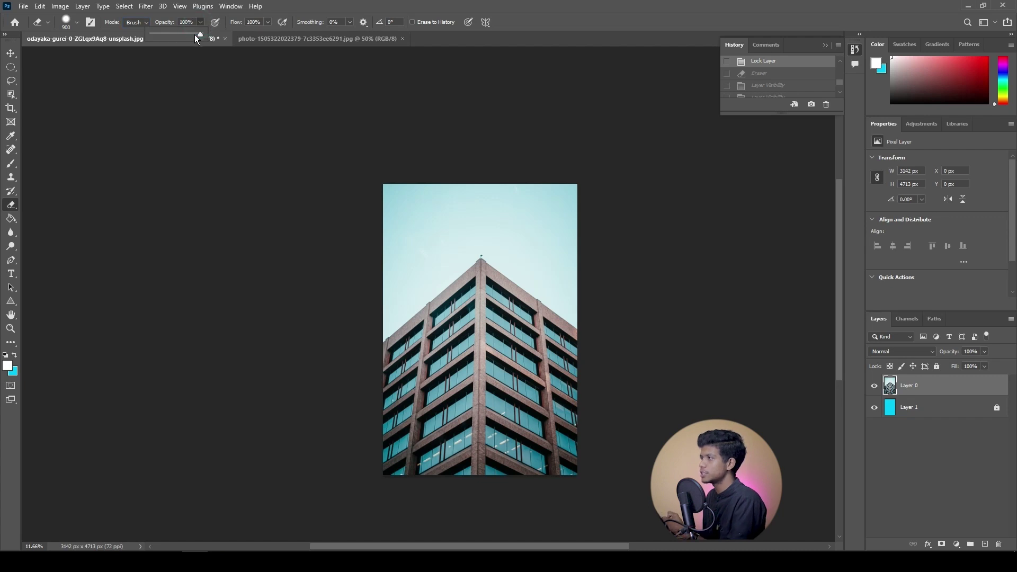
pyautogui.moveTo(195, 34); pyautogui.dragTo(188, 36)
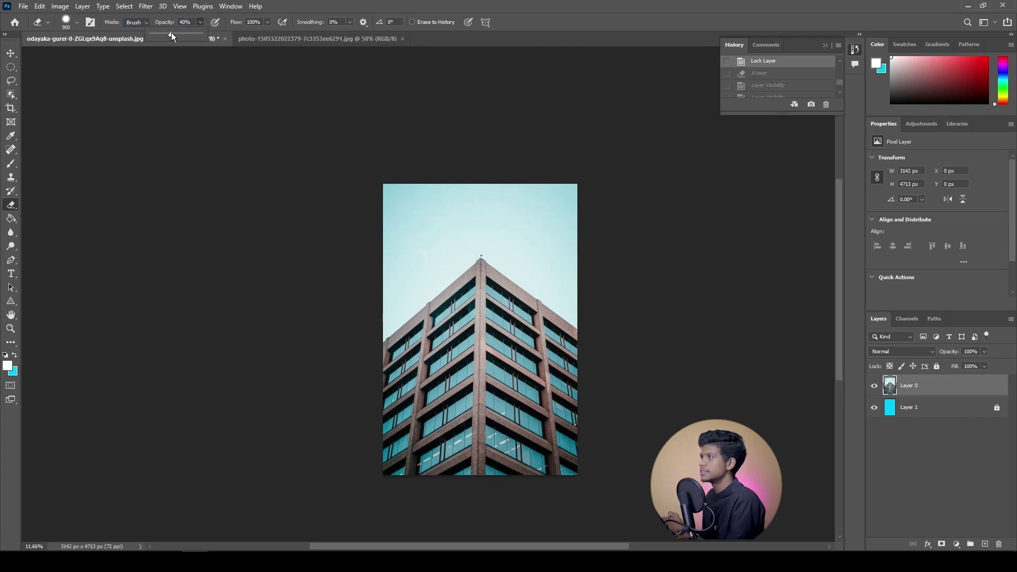
# Erase overlapping partial-opacity strokes across the upper-left sky on Layer 0.
pyautogui.click(388, 205)
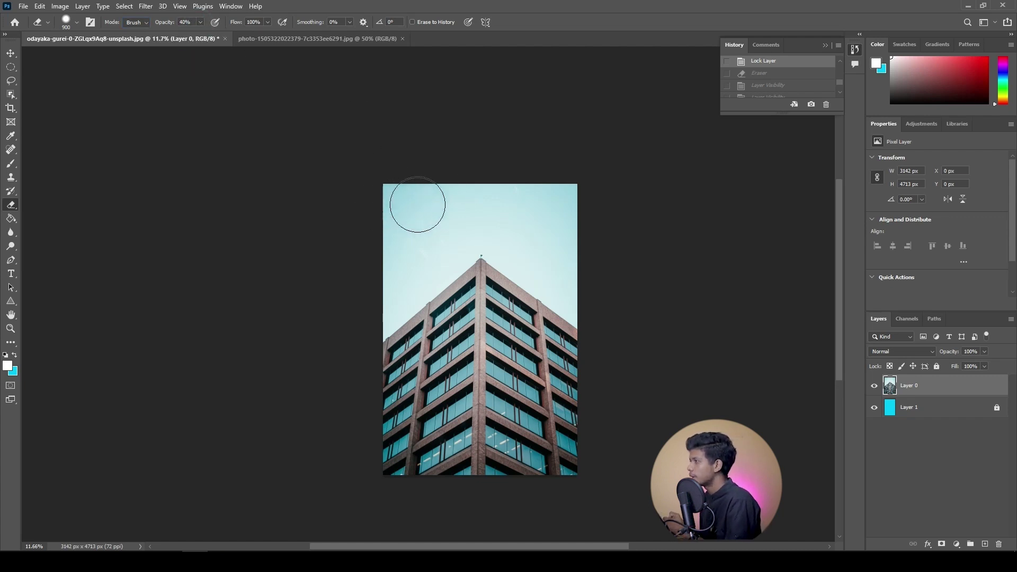
pyautogui.moveTo(418, 204); pyautogui.dragTo(551, 207)
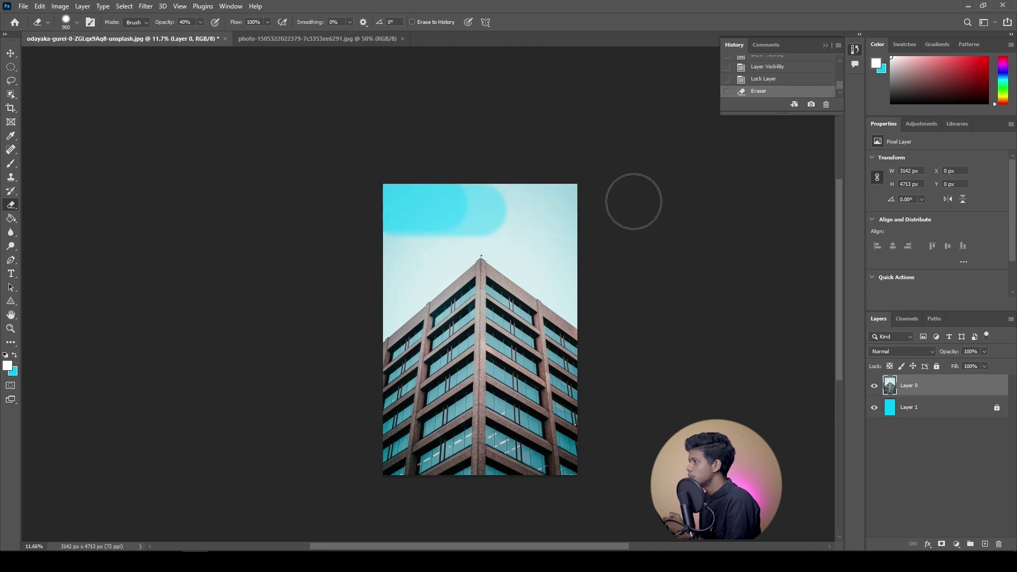
pyautogui.moveTo(633, 201)
pyautogui.mouseDown()
pyautogui.moveTo(427, 204)
pyautogui.moveTo(563, 245)
pyautogui.moveTo(551, 290)
pyautogui.moveTo(438, 251)
pyautogui.moveTo(519, 360)
pyautogui.moveTo(445, 350)
pyautogui.moveTo(559, 371)
pyautogui.moveTo(588, 340)
pyautogui.moveTo(513, 284)
pyautogui.moveTo(403, 297)
pyautogui.moveTo(431, 220)
pyautogui.moveTo(430, 229)
pyautogui.mouseUp()
# Undo the partial-opacity eraser strokes on Layer 0 and the locking of Layer 1.
pyautogui.hotkey('ctrl', 'z')
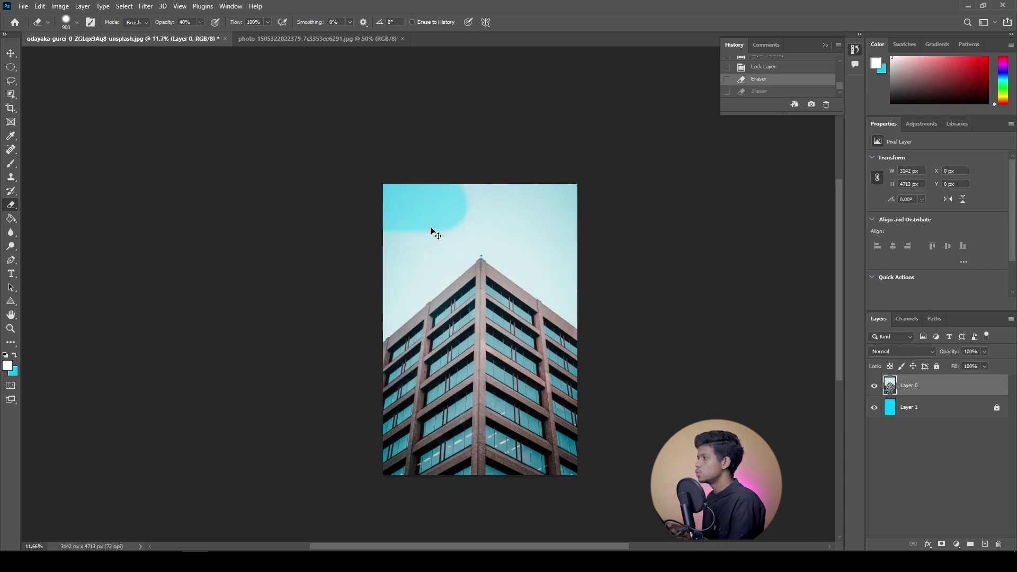
pyautogui.hotkey('ctrl', 'z')
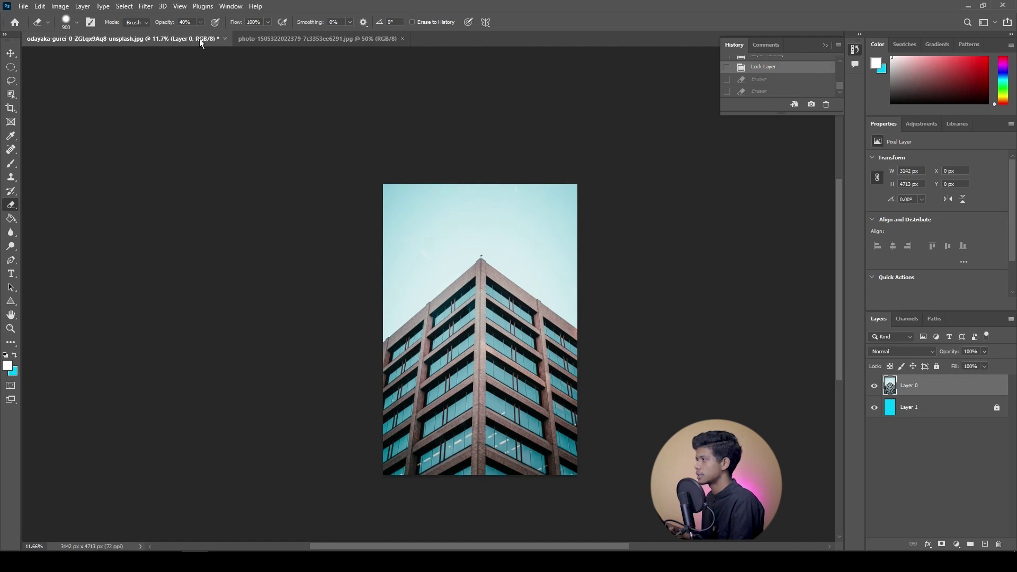
pyautogui.hotkey('ctrl', 'z')
# Set the Eraser to 100% opacity and 43% flow, and erase a strip across the top of the sky on Layer 0.
pyautogui.click(200, 23)
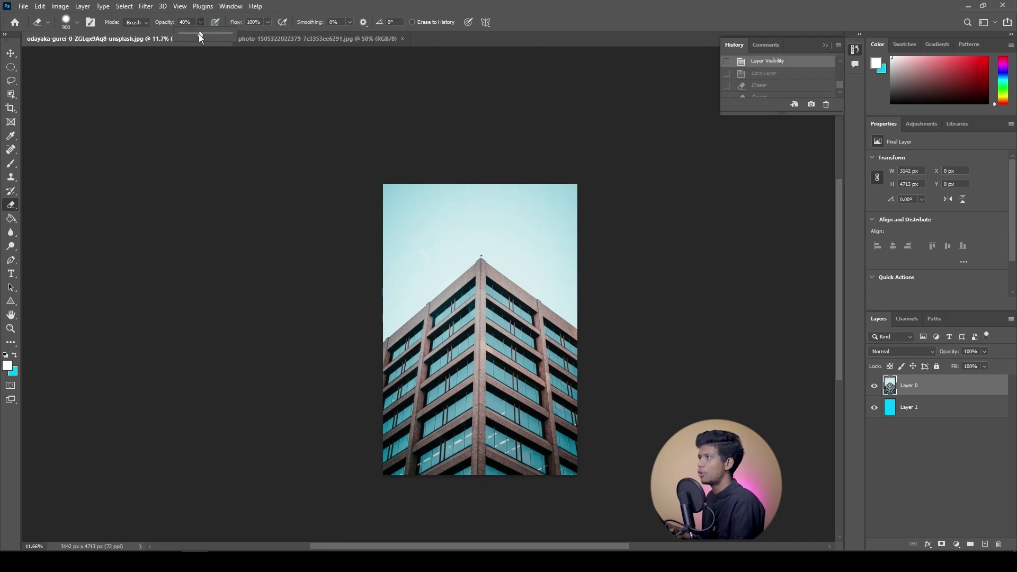
pyautogui.moveTo(198, 34); pyautogui.dragTo(269, 36)
pyautogui.click(268, 22)
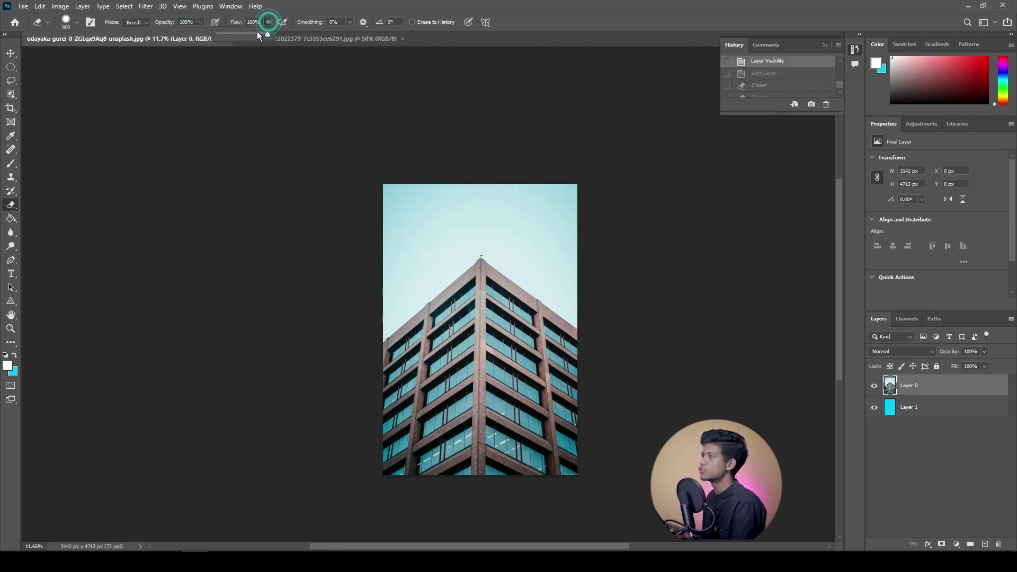
pyautogui.click(240, 36)
pyautogui.moveTo(378, 207)
pyautogui.mouseDown()
pyautogui.moveTo(486, 212)
pyautogui.moveTo(652, 199)
pyautogui.mouseUp()
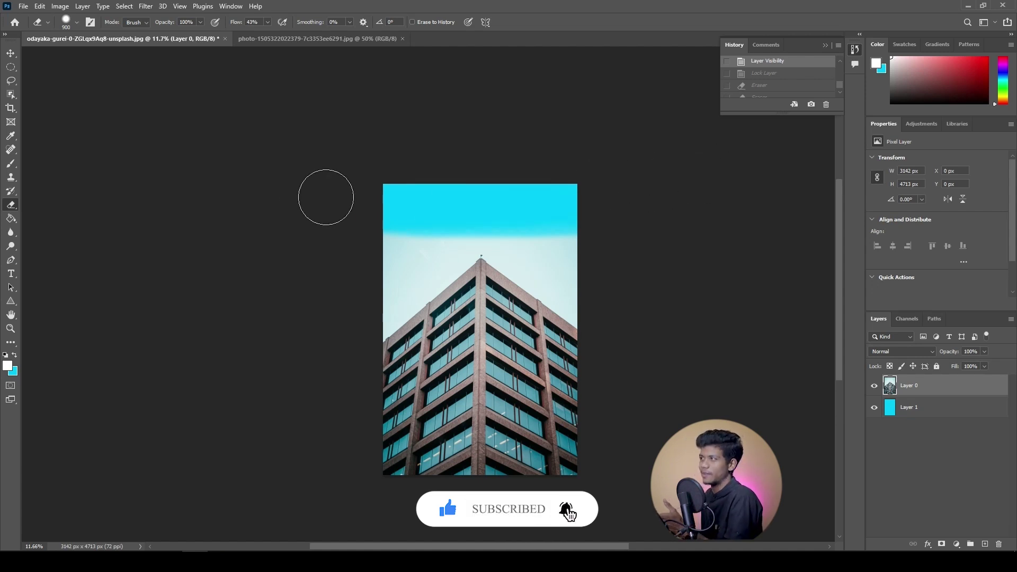
# Set the Eraser's flow to 100%.
pyautogui.click(267, 22)
pyautogui.moveTo(264, 34); pyautogui.dragTo(295, 34)
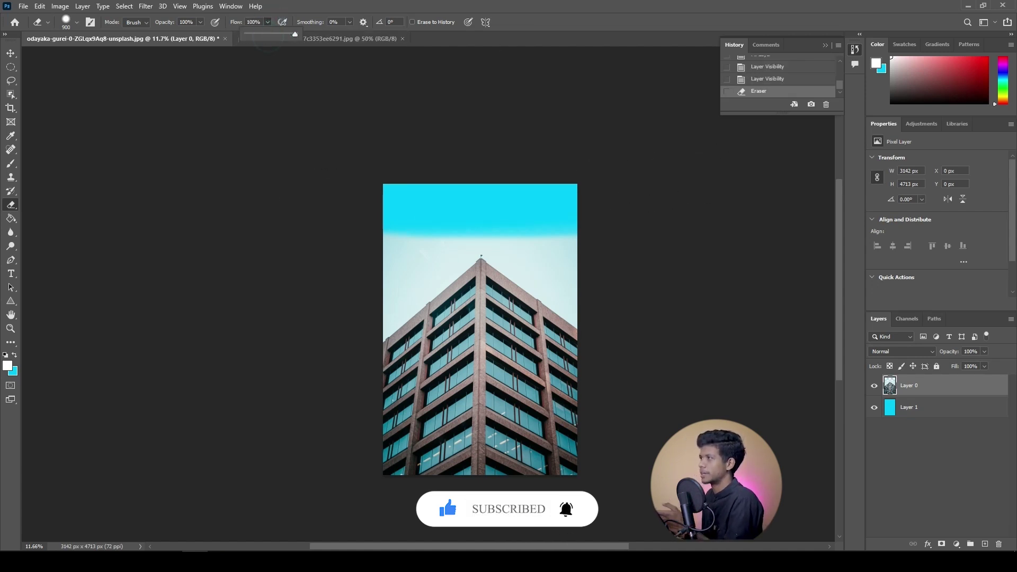
pyautogui.press('Return')
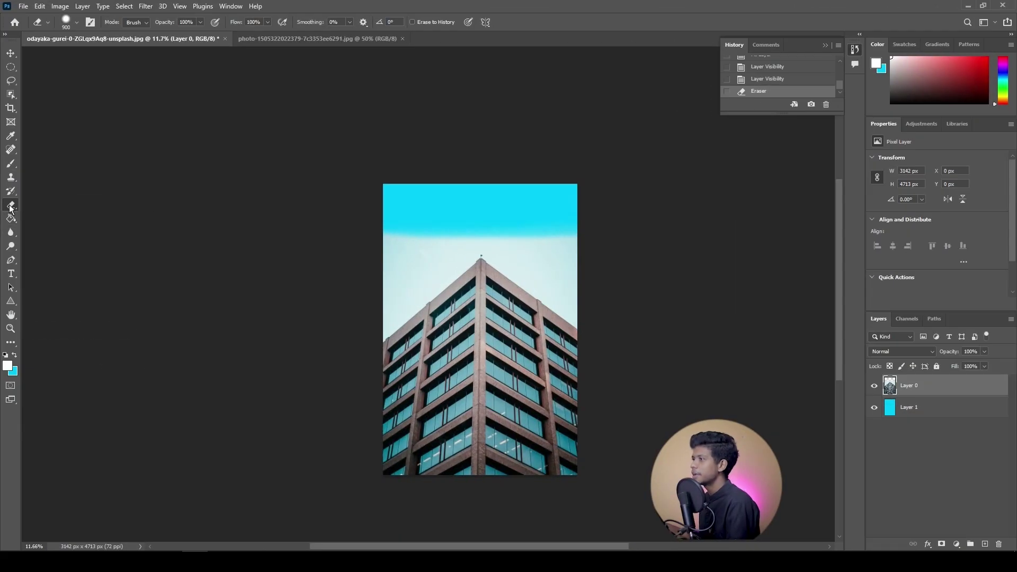
# Switch to the Background Eraser tool and undo the erased sky strip on Layer 0.
pyautogui.rightClick(10, 207)
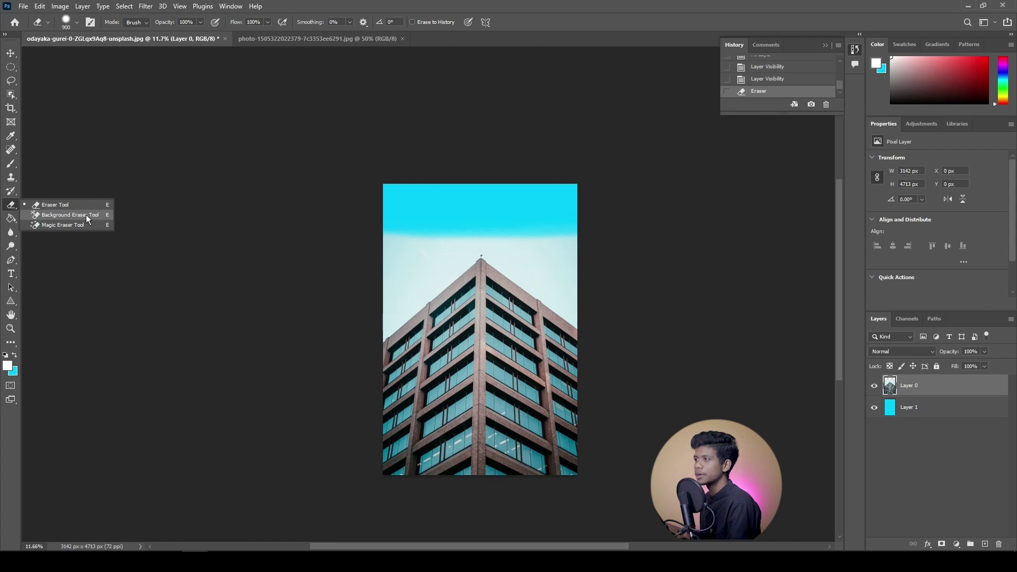
pyautogui.click(86, 215)
pyautogui.hotkey('ctrl', 'z')
pyautogui.hotkey('ctrl', 'z')
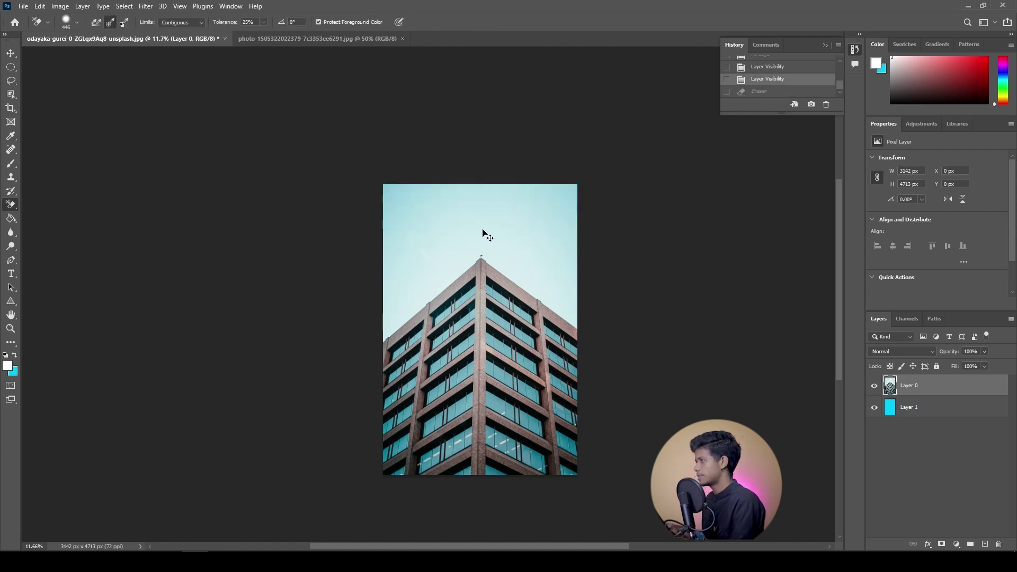
pyautogui.click(874, 386)
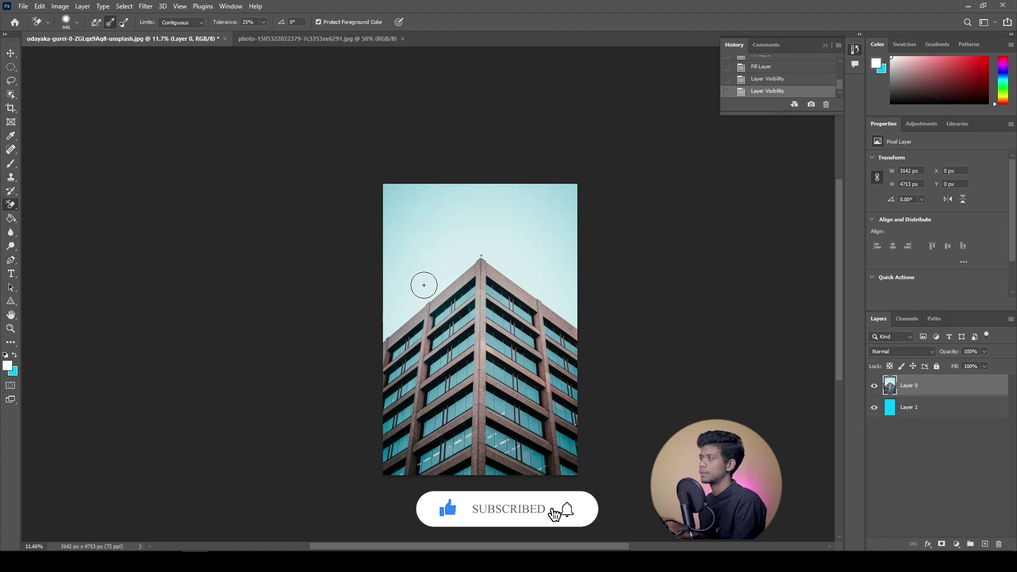
# Erase the sky along the building's roofline on Layer 0 with the Background Eraser, hiding Layer 1 to expose the transparency.
pyautogui.scroll(3, 425, 298)
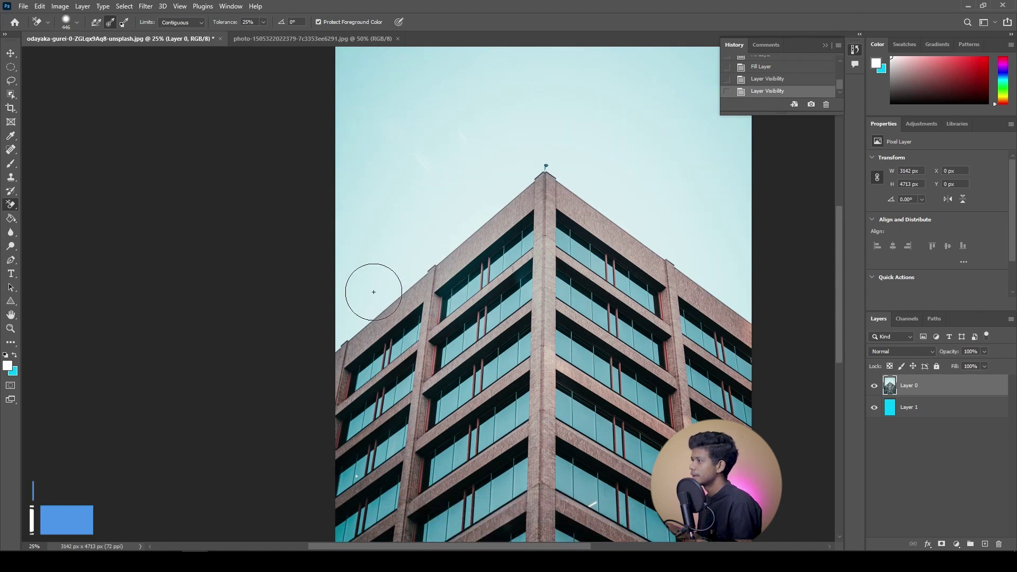
pyautogui.click(372, 312)
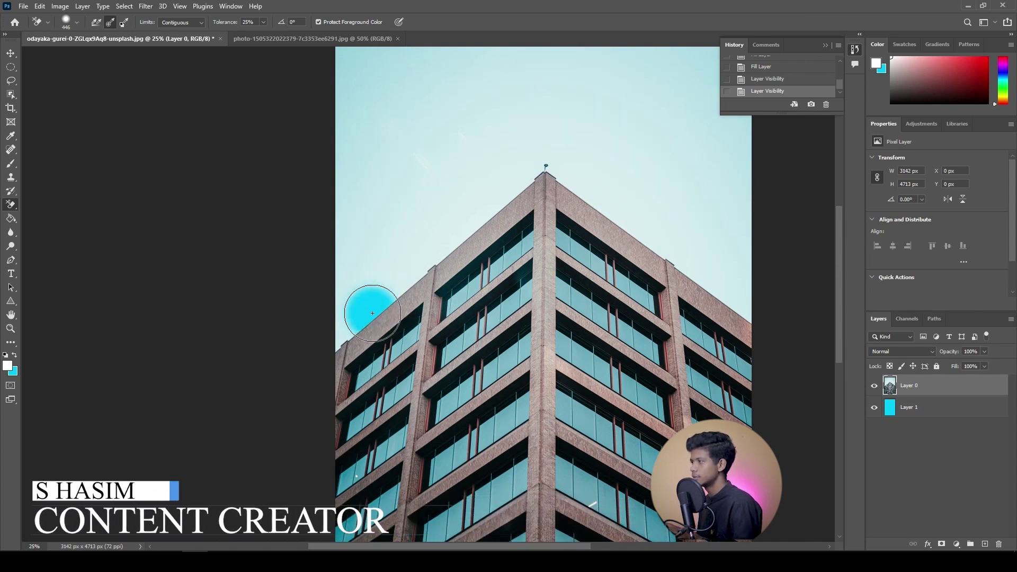
pyautogui.moveTo(372, 313); pyautogui.dragTo(378, 309)
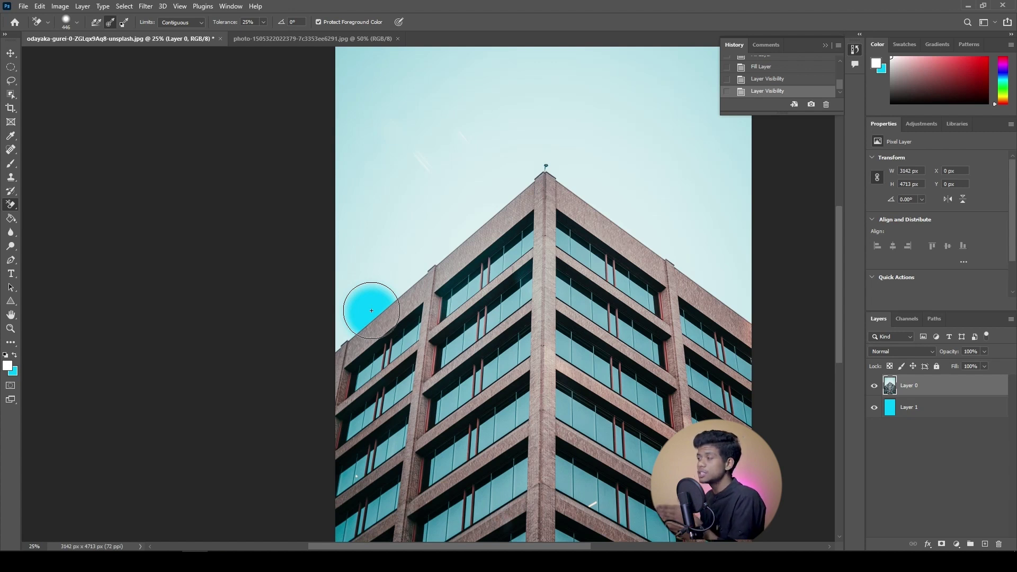
pyautogui.moveTo(371, 311)
pyautogui.mouseDown()
pyautogui.moveTo(520, 177)
pyautogui.moveTo(543, 173)
pyautogui.moveTo(676, 268)
pyautogui.moveTo(292, 373)
pyautogui.mouseUp()
pyautogui.click(874, 407)
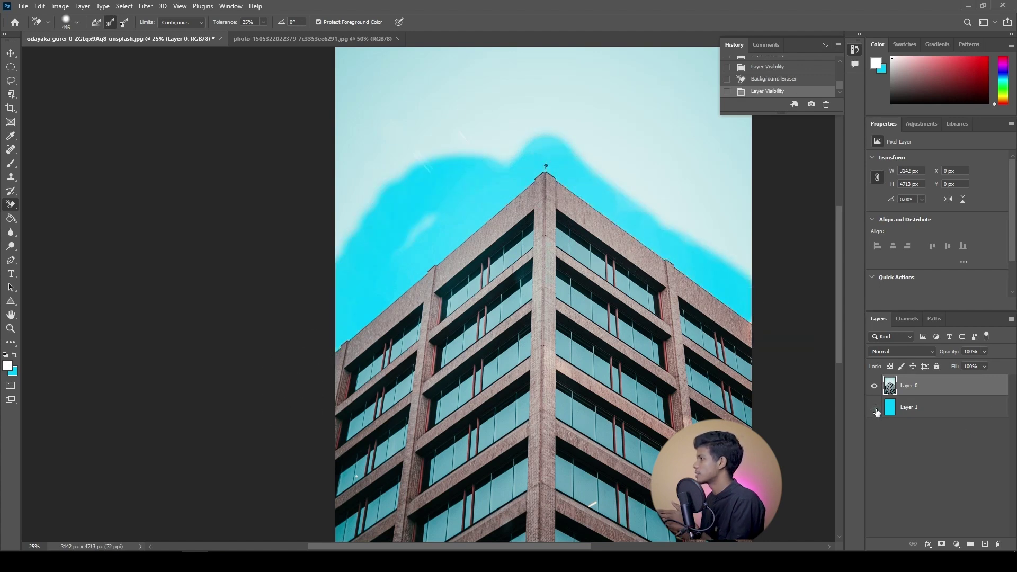
pyautogui.moveTo(392, 227)
pyautogui.mouseDown()
pyautogui.moveTo(416, 224)
pyautogui.moveTo(352, 226)
pyautogui.mouseUp()
# Enlarge the Background Eraser brush to 700 px.
pyautogui.scroll(-3, 351, 226)
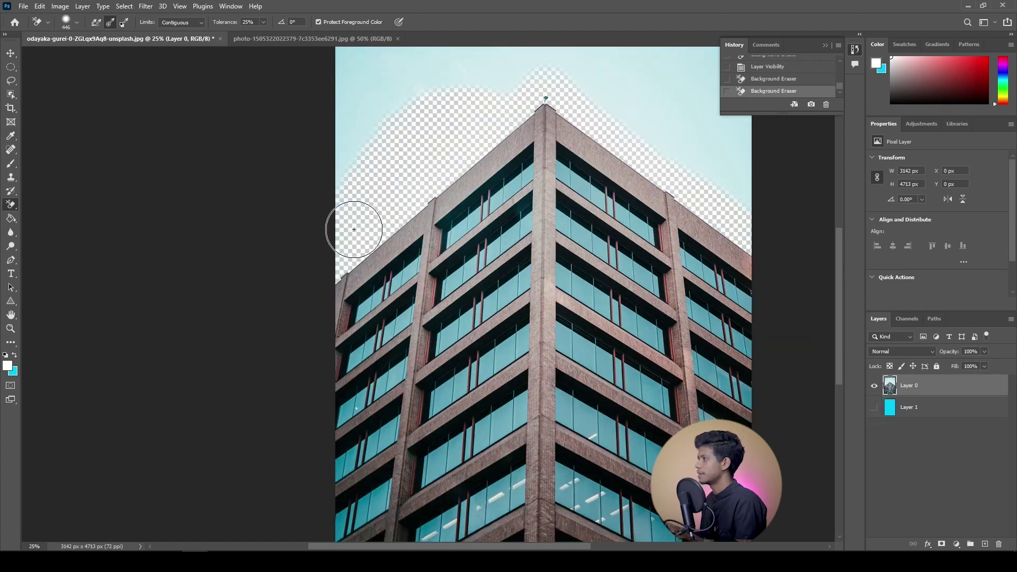
pyautogui.scroll(-1, 367, 239)
pyautogui.press('super')
pyautogui.scroll(-3, 367, 239)
pyautogui.press('super')
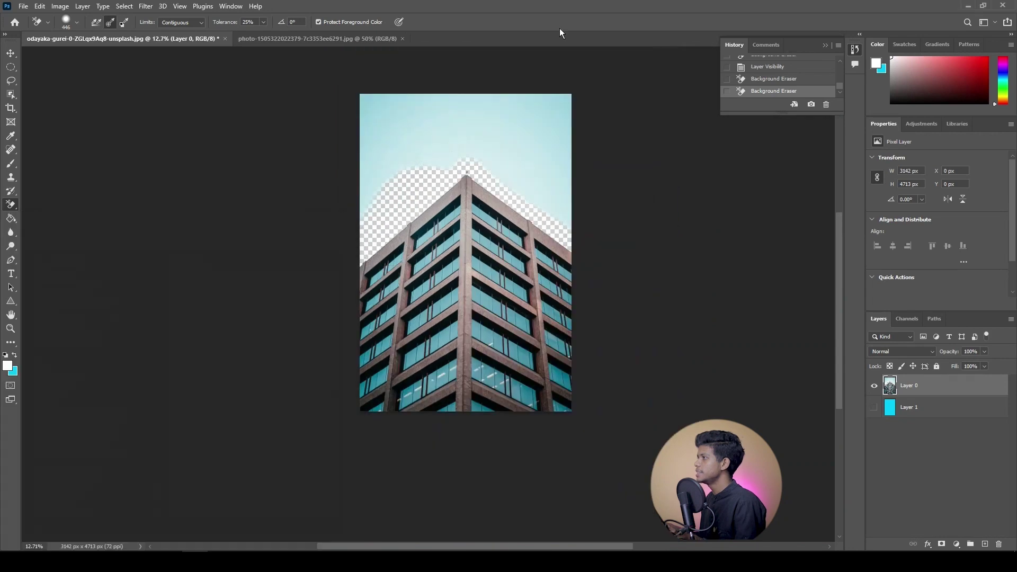
pyautogui.rightClick(392, 203)
pyautogui.click(410, 168)
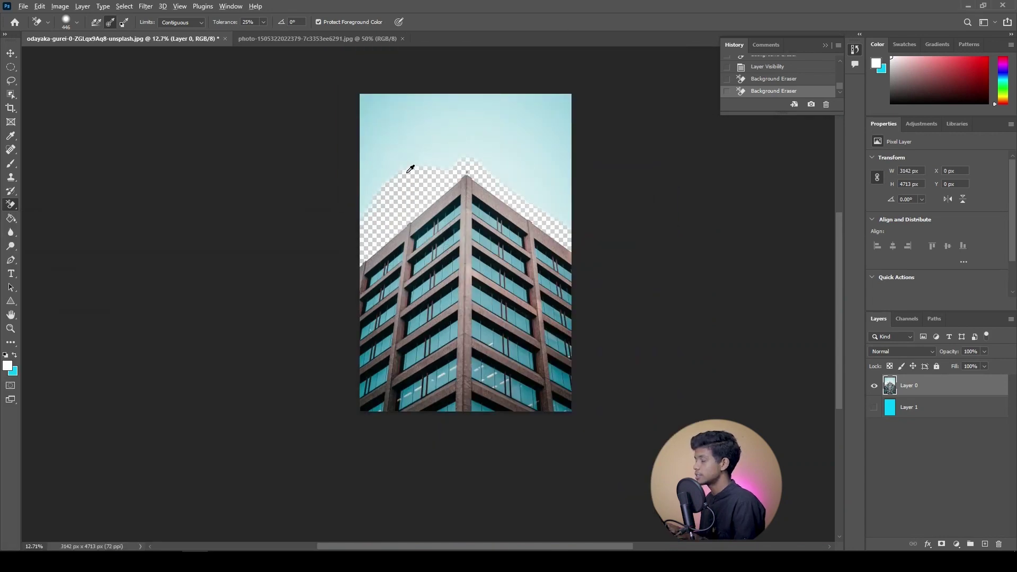
pyautogui.keyDown('alt'); pyautogui.rightClick(410, 169); pyautogui.keyUp('alt')
pyautogui.moveTo(429, 173)
pyautogui.mouseDown()
pyautogui.moveTo(440, 171)
pyautogui.moveTo(419, 170)
pyautogui.mouseUp()
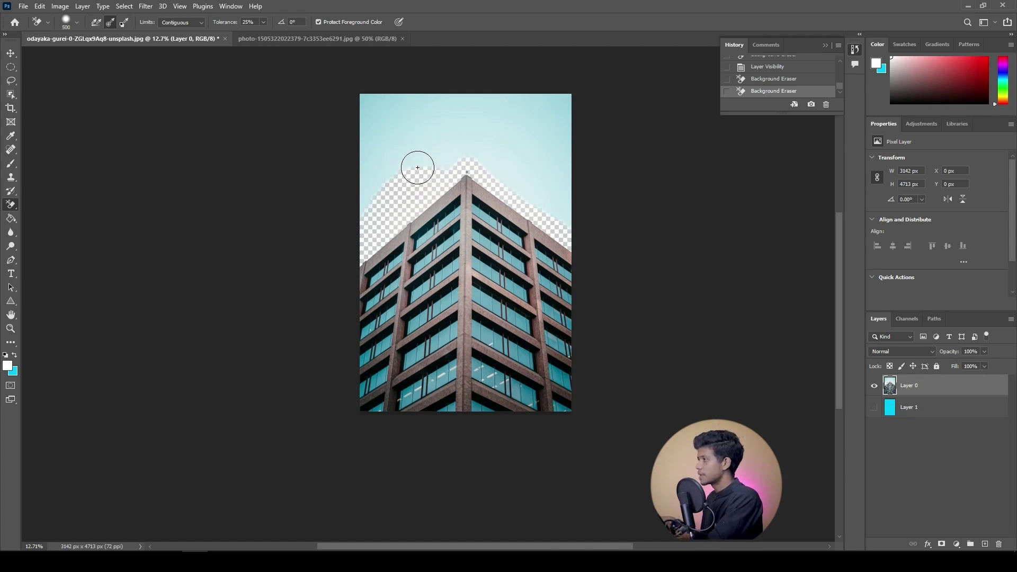
pyautogui.press(']')
pyautogui.press(']')
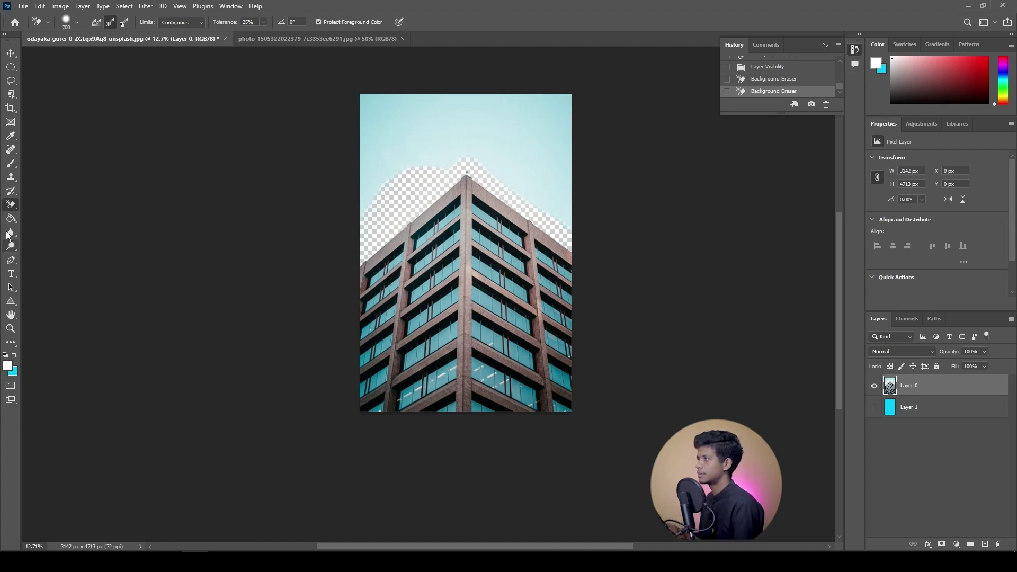
pyautogui.moveTo(420, 184)
pyautogui.mouseDown()
pyautogui.moveTo(409, 205)
pyautogui.moveTo(425, 226)
pyautogui.mouseUp()
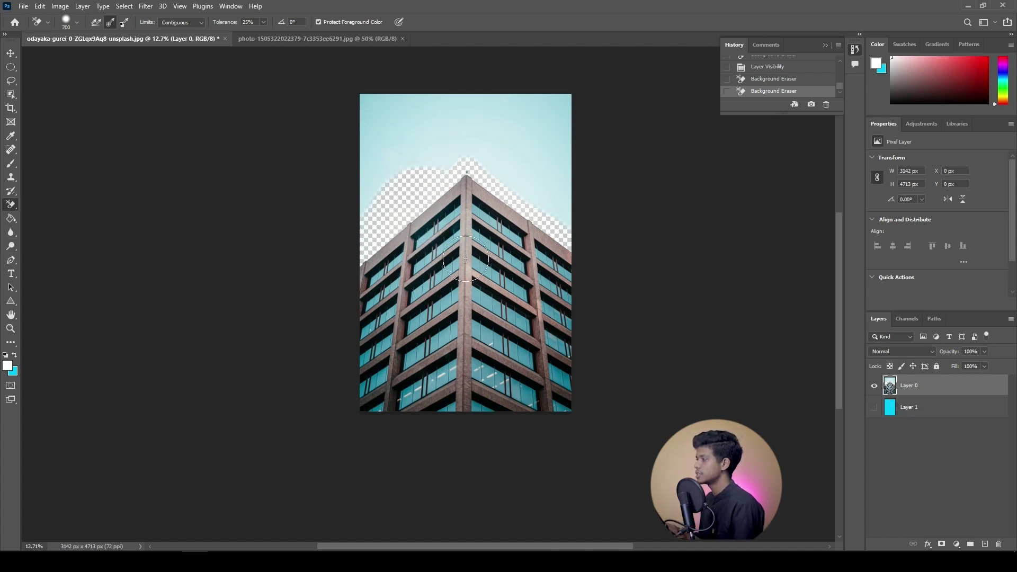
# Erase the remaining sky above the building on Layer 0 with the regular Eraser tool.
pyautogui.rightClick(10, 205)
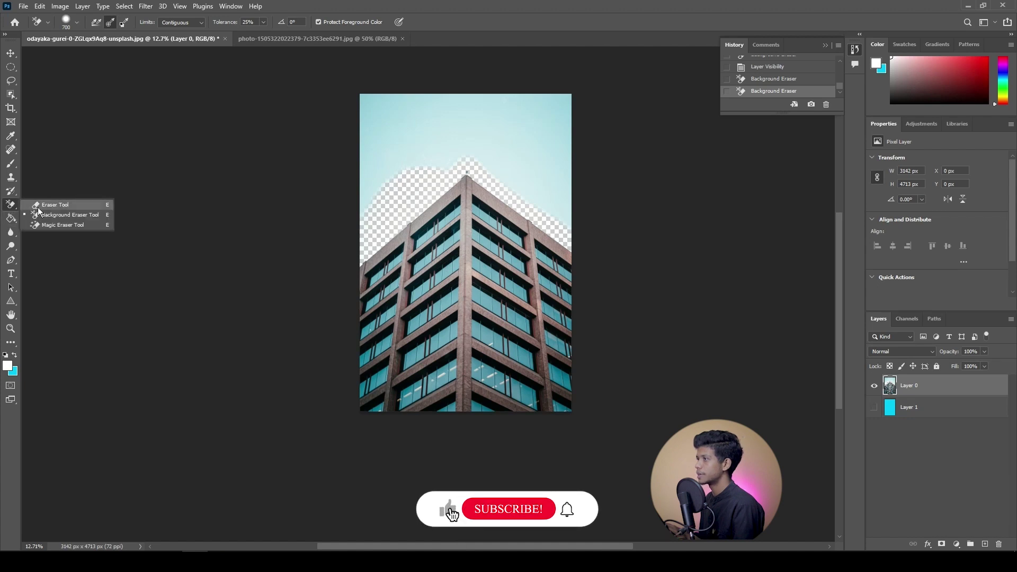
pyautogui.click(50, 205)
pyautogui.moveTo(307, 186)
pyautogui.mouseDown()
pyautogui.moveTo(374, 150)
pyautogui.moveTo(341, 152)
pyautogui.moveTo(518, 119)
pyautogui.moveTo(669, 210)
pyautogui.moveTo(585, 158)
pyautogui.moveTo(573, 180)
pyautogui.moveTo(592, 206)
pyautogui.moveTo(482, 131)
pyautogui.moveTo(342, 205)
pyautogui.moveTo(520, 125)
pyautogui.moveTo(364, 156)
pyautogui.moveTo(431, 154)
pyautogui.mouseUp()
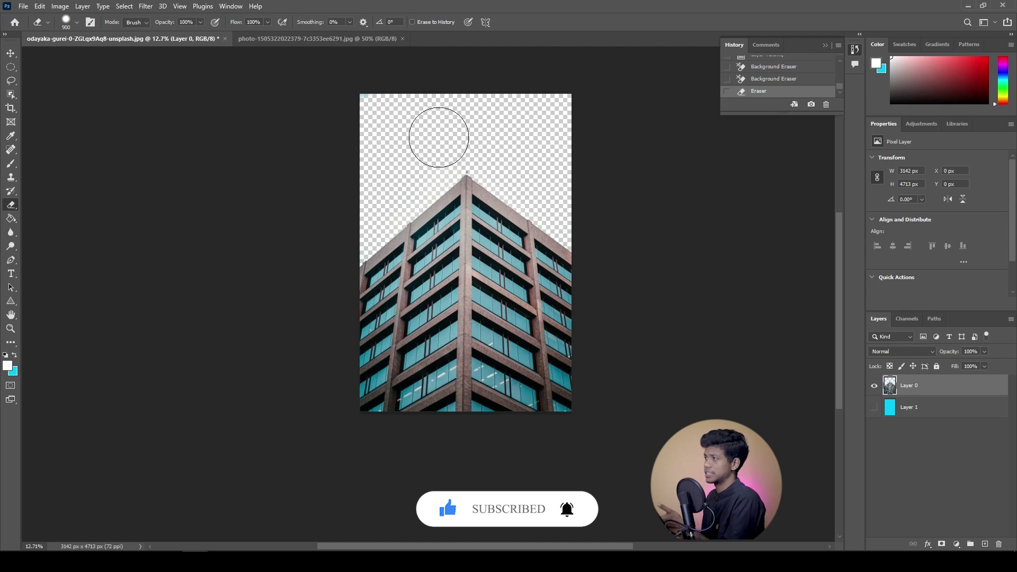
# Copy the entire night-sky photo and paste it into the building document as a layer between Layer 0 and Layer 1.
pyautogui.click(310, 39)
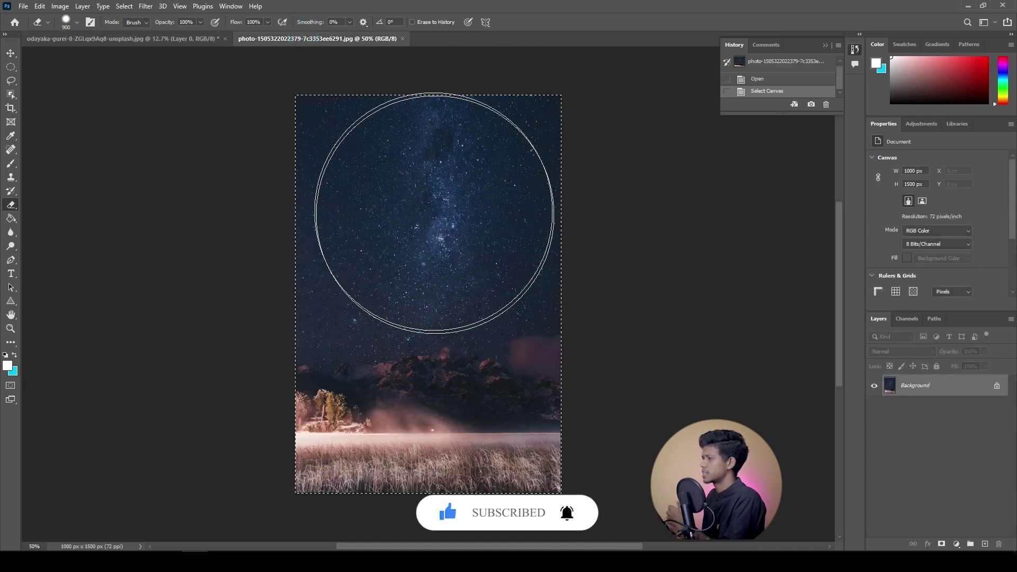
pyautogui.hotkey('ctrl', 'a')
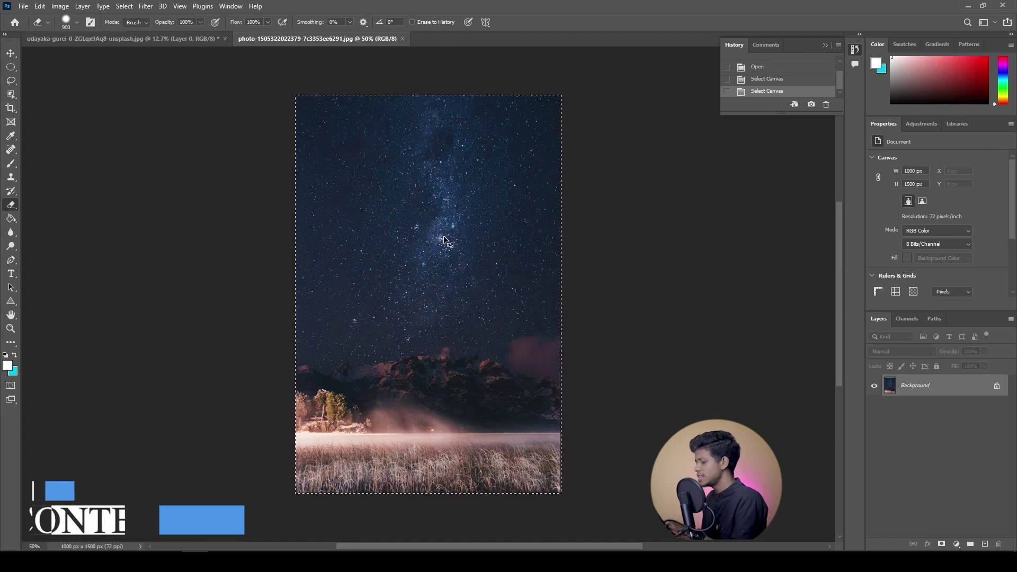
pyautogui.click(137, 41)
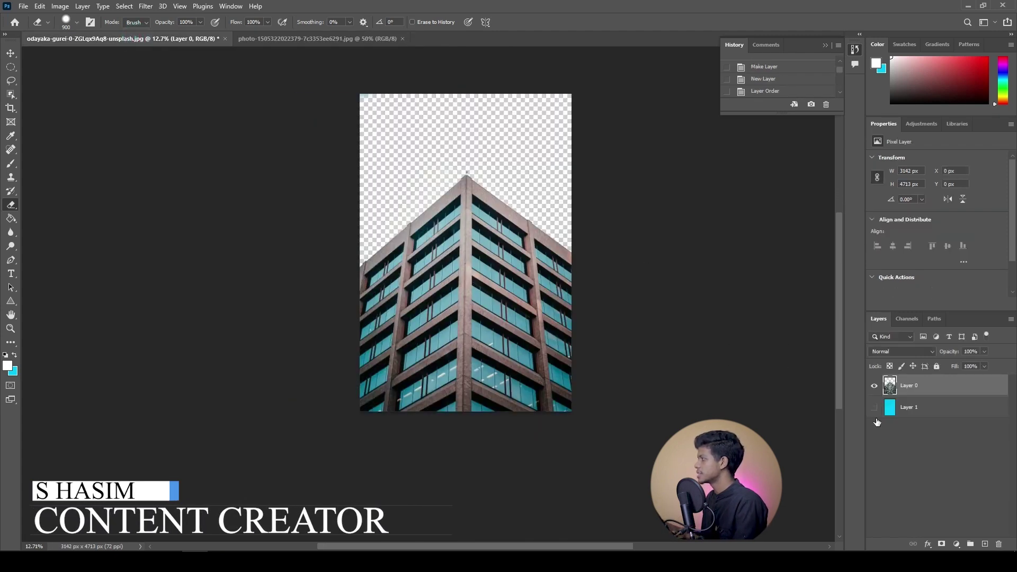
pyautogui.click(913, 409)
pyautogui.hotkey('ctrl', 'v')
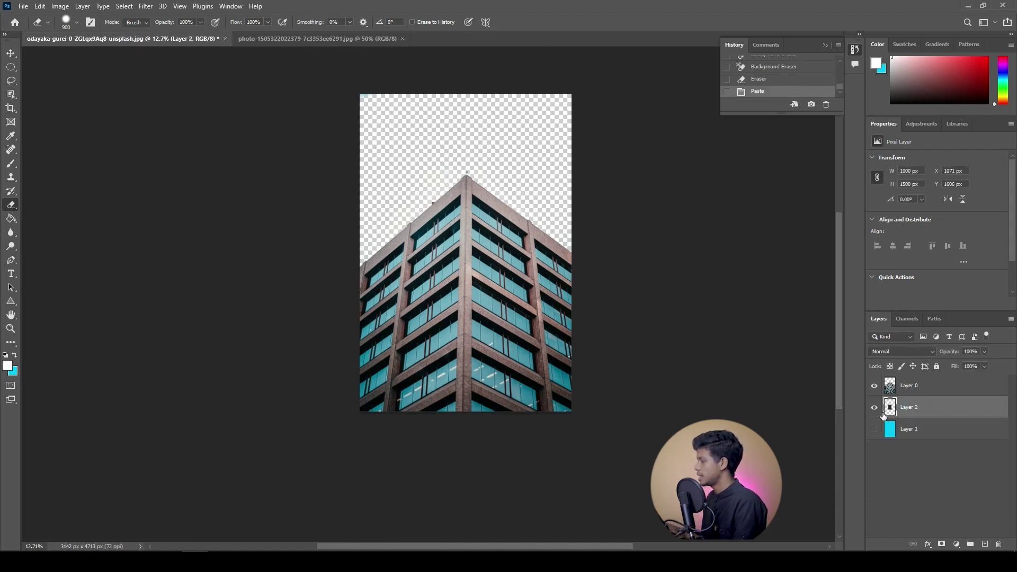
# Scale and position the pasted night-sky layer to cover the canvas behind the building, about 5248 by 7872 px.
pyautogui.click(10, 55)
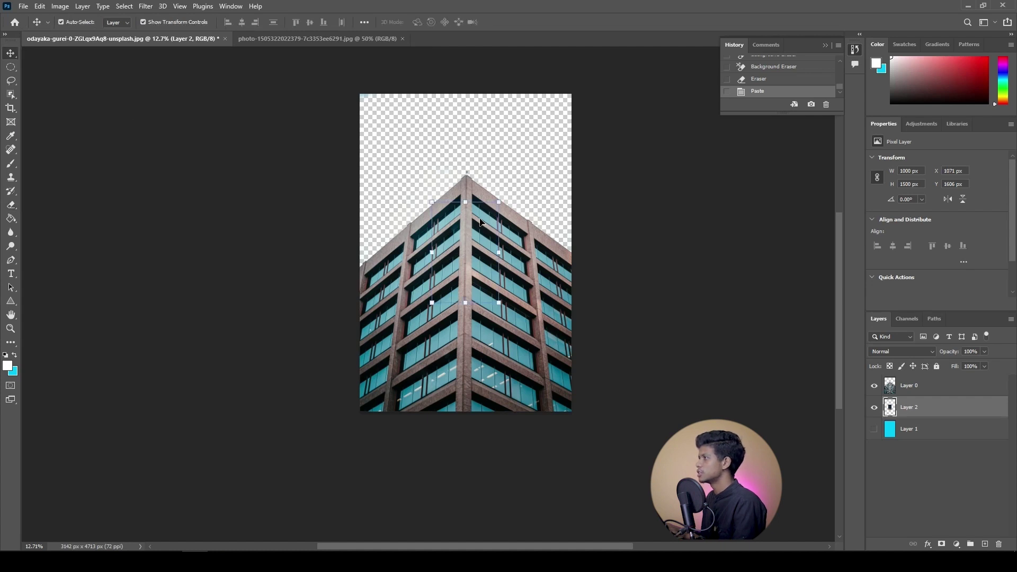
pyautogui.moveTo(503, 201); pyautogui.dragTo(518, 139)
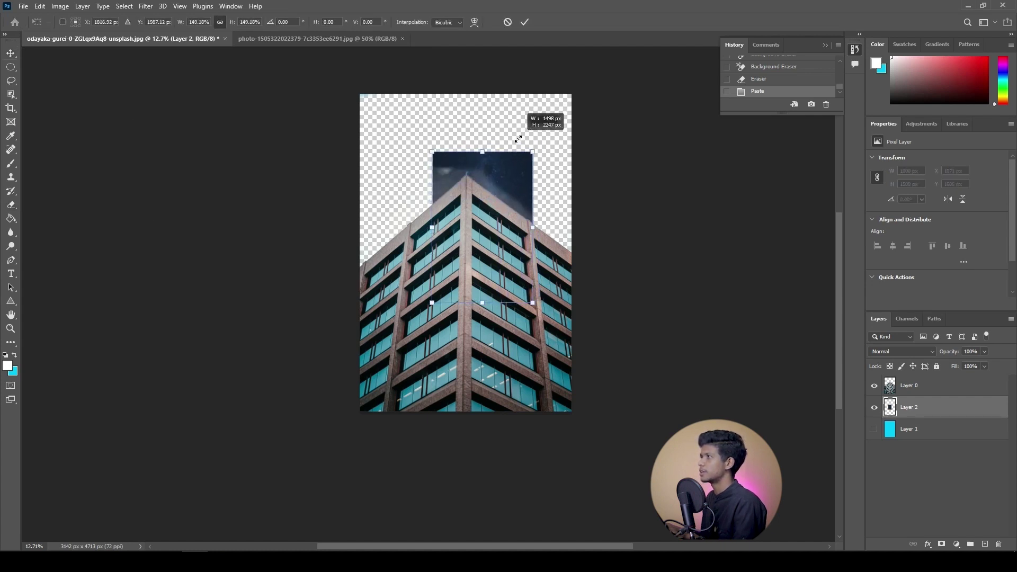
pyautogui.click(12, 55)
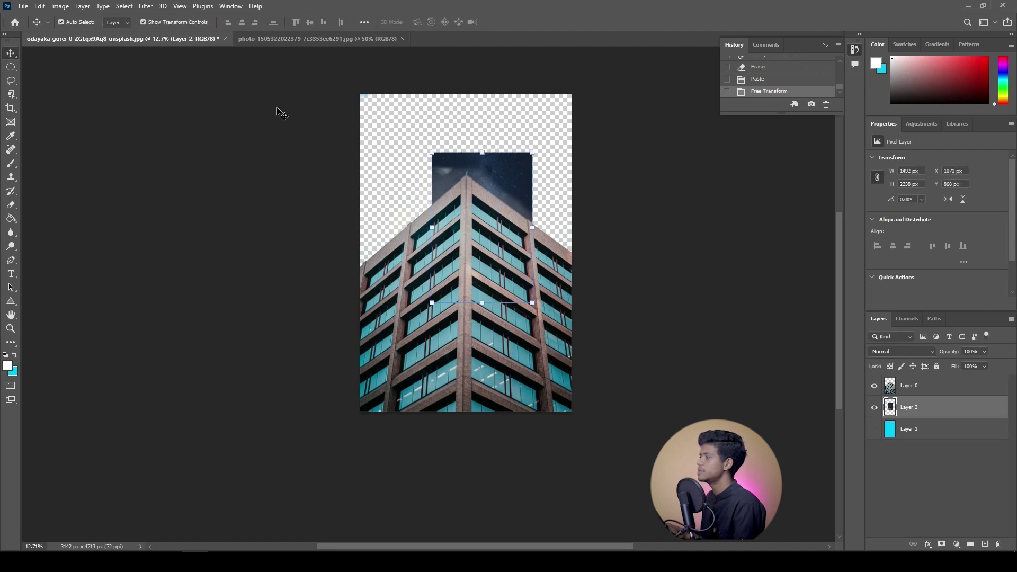
pyautogui.moveTo(431, 305); pyautogui.dragTo(347, 437)
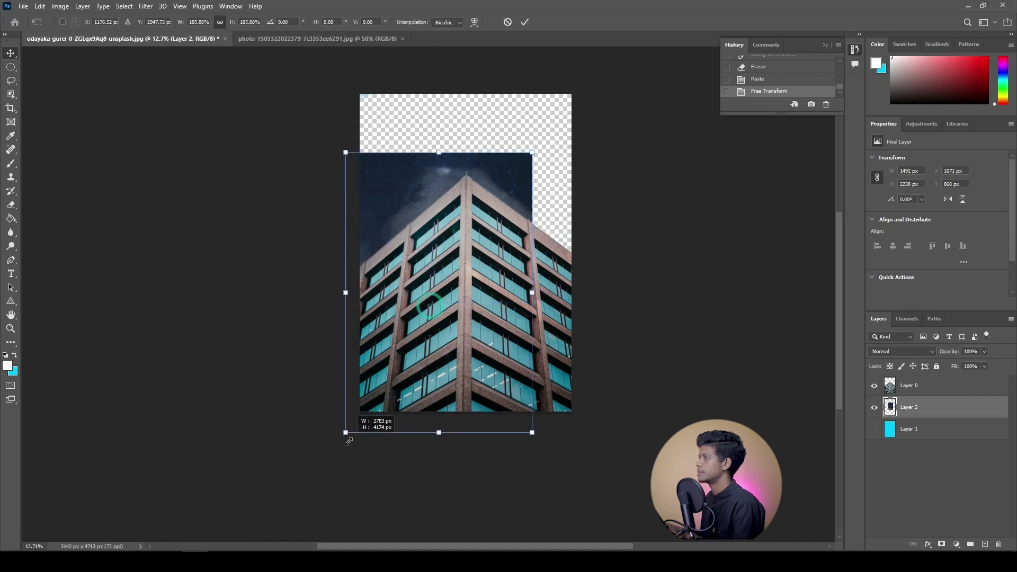
pyautogui.moveTo(426, 152); pyautogui.dragTo(522, 21)
pyautogui.click(524, 22)
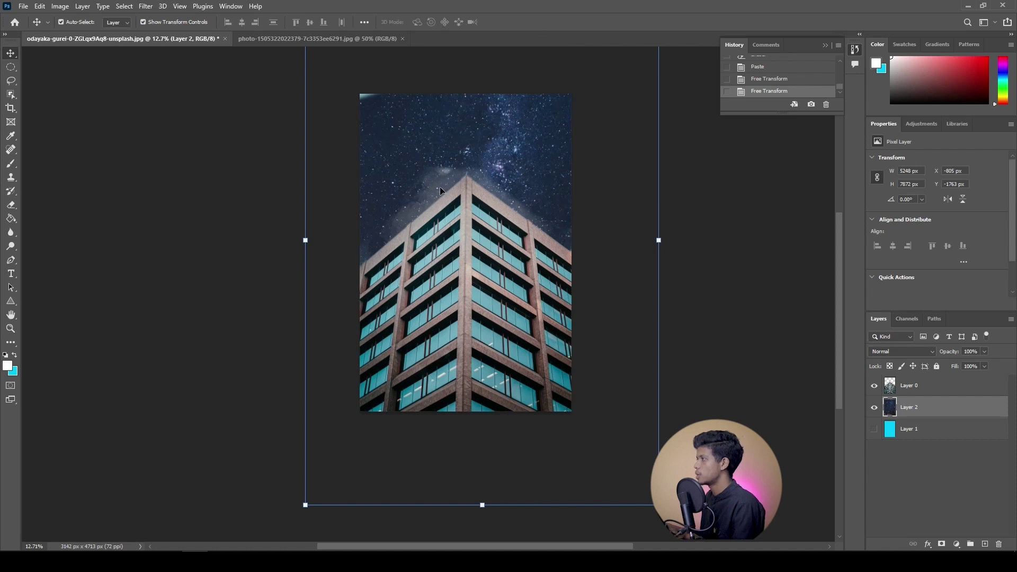
# Erase the leftover pale haze above the left roof edge on Layer 0 with the Background Eraser.
pyautogui.click(922, 390)
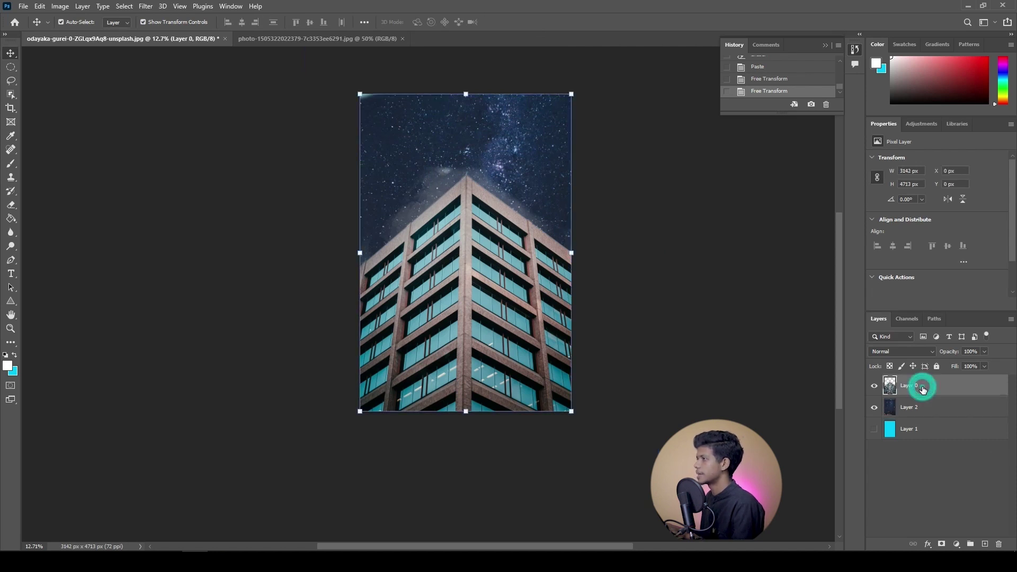
pyautogui.click(10, 204)
pyautogui.rightClick(10, 205)
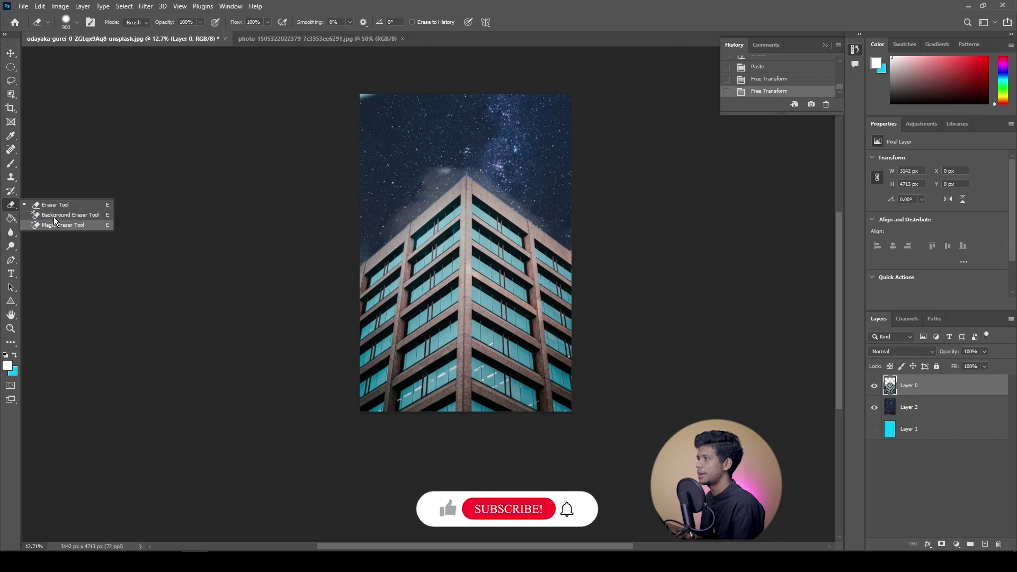
pyautogui.click(53, 216)
pyautogui.moveTo(413, 209)
pyautogui.mouseDown()
pyautogui.moveTo(404, 214)
pyautogui.moveTo(409, 200)
pyautogui.moveTo(429, 204)
pyautogui.mouseUp()
pyautogui.keyDown('ctrl'); pyautogui.click(429, 203); pyautogui.keyUp('ctrl')
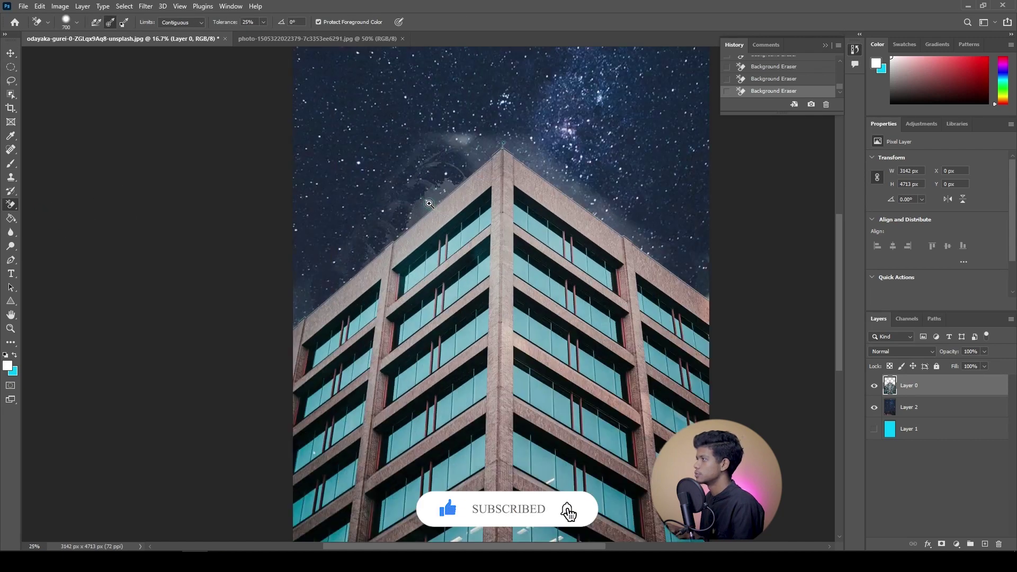
pyautogui.keyDown('ctrl'); pyautogui.click(430, 204); pyautogui.keyUp('ctrl')
pyautogui.moveTo(468, 142)
pyautogui.mouseDown()
pyautogui.moveTo(472, 113)
pyautogui.moveTo(466, 136)
pyautogui.mouseUp()
# Set the Background Eraser's tolerance to 53% and erase the haze along the right roof edge on Layer 0.
pyautogui.rightClick(365, 189)
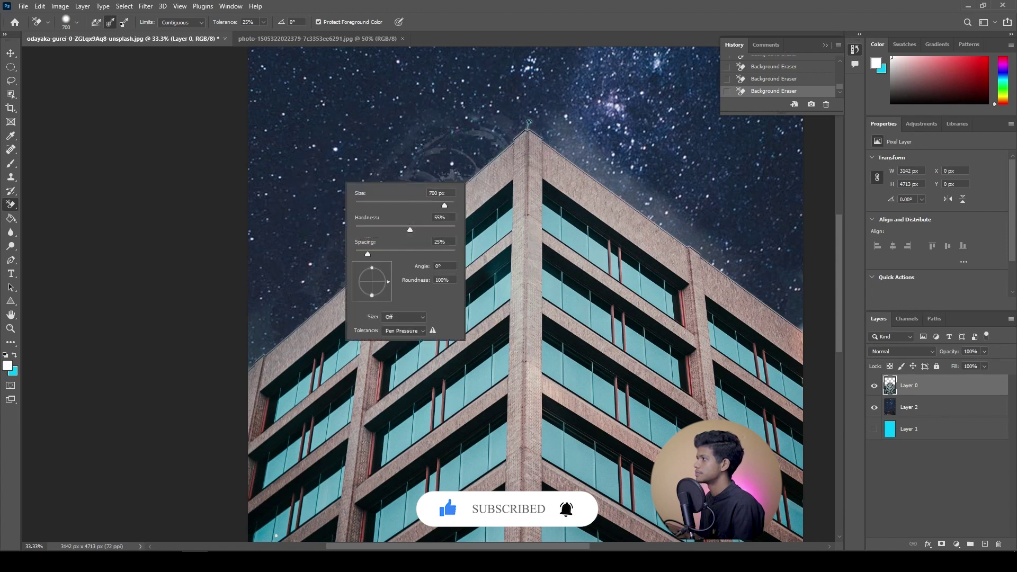
pyautogui.press('Escape')
pyautogui.click(263, 22)
pyautogui.moveTo(265, 34); pyautogui.dragTo(278, 36)
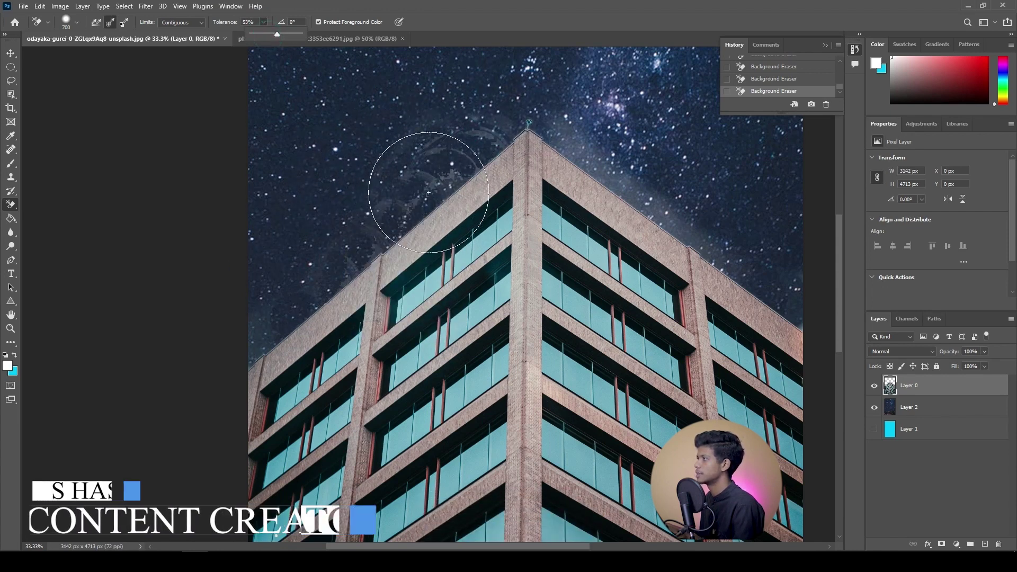
pyautogui.moveTo(598, 170); pyautogui.dragTo(730, 258)
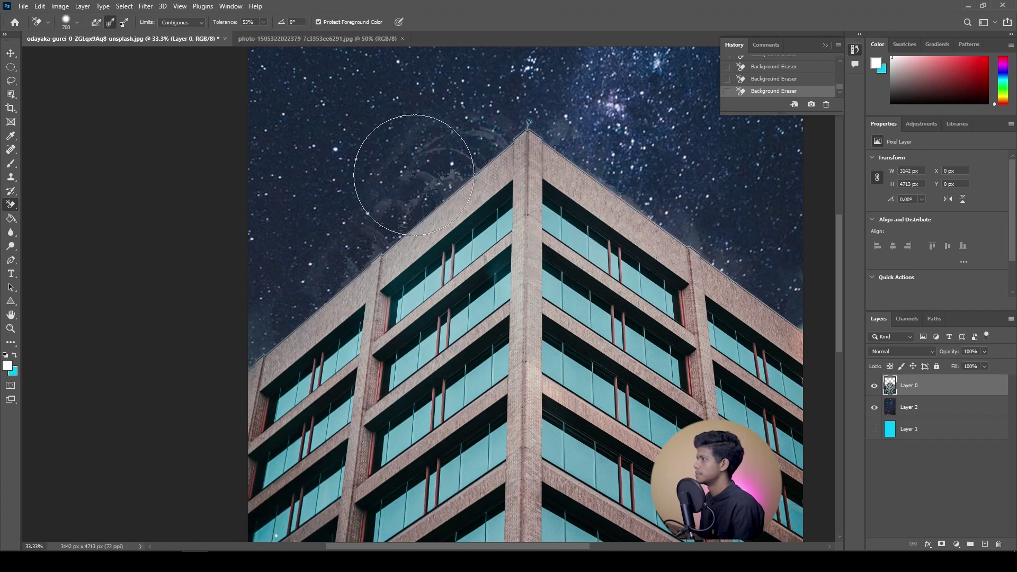
# Erase the remaining cloud residue above the left roof edge on Layer 0 with the Eraser tool at brush size 382.
pyautogui.rightClick(12, 206)
pyautogui.click(53, 204)
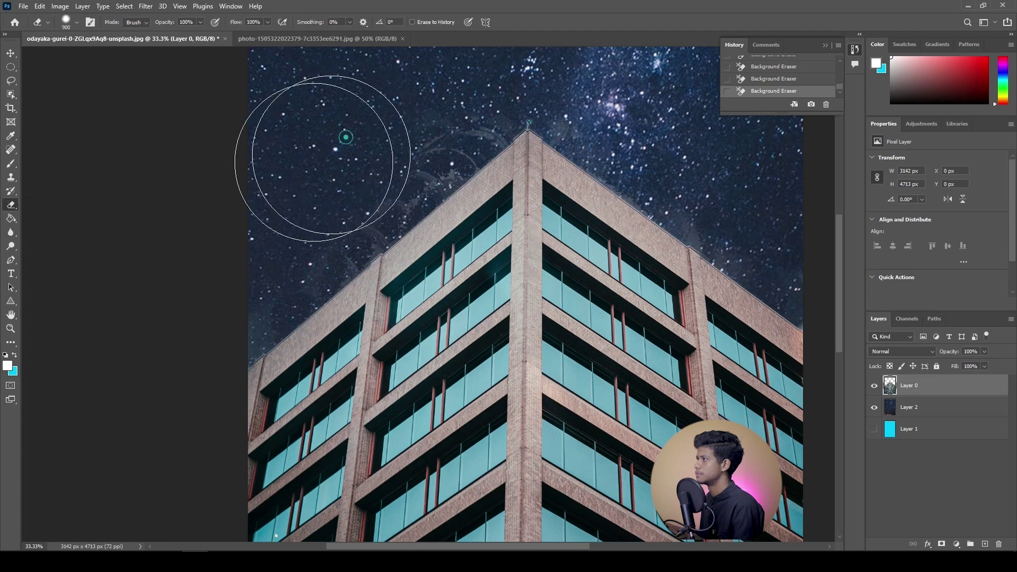
pyautogui.keyDown('alt'); pyautogui.rightClick(377, 151); pyautogui.keyUp('alt')
pyautogui.moveTo(390, 170); pyautogui.dragTo(413, 170)
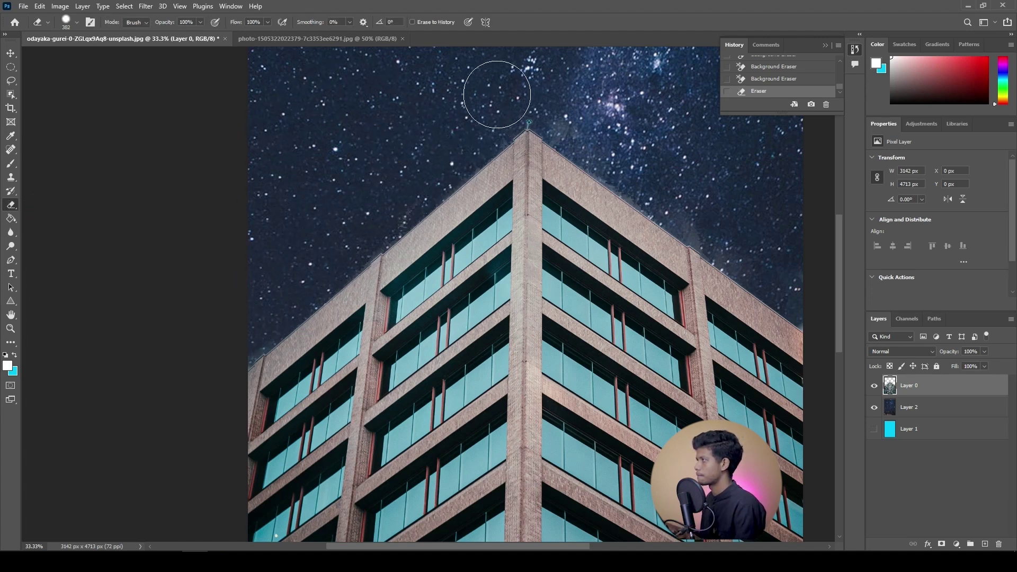
pyautogui.click(442, 113)
pyautogui.hotkey('ctrl', 'z')
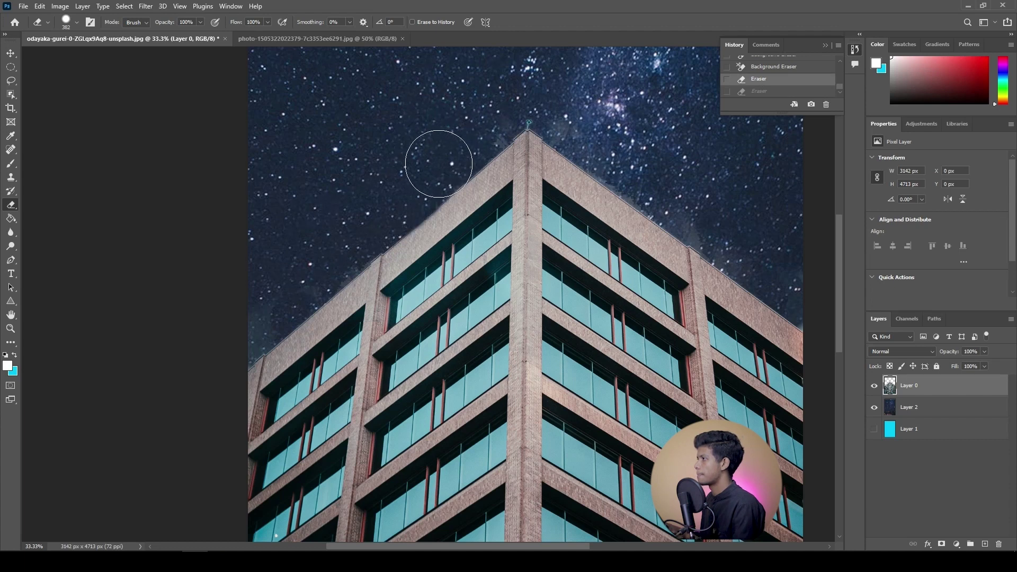
pyautogui.hotkey('ctrl', 'shift', 'z')
pyautogui.scroll(-5, 318, 222)
pyautogui.press('v')
pyautogui.click(143, 106)
pyautogui.scroll(-1, 486, 283)
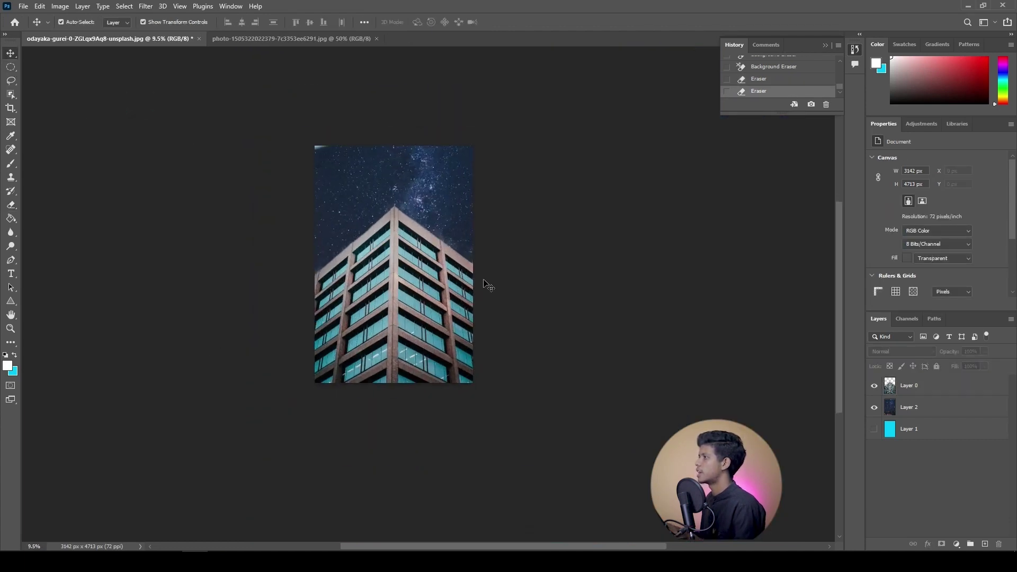
# Erase the leftover pale strip along the upper edge of the photo on Layer 0 with the Eraser tool.
pyautogui.click(12, 205)
pyautogui.click(329, 146)
pyautogui.click(492, 209)
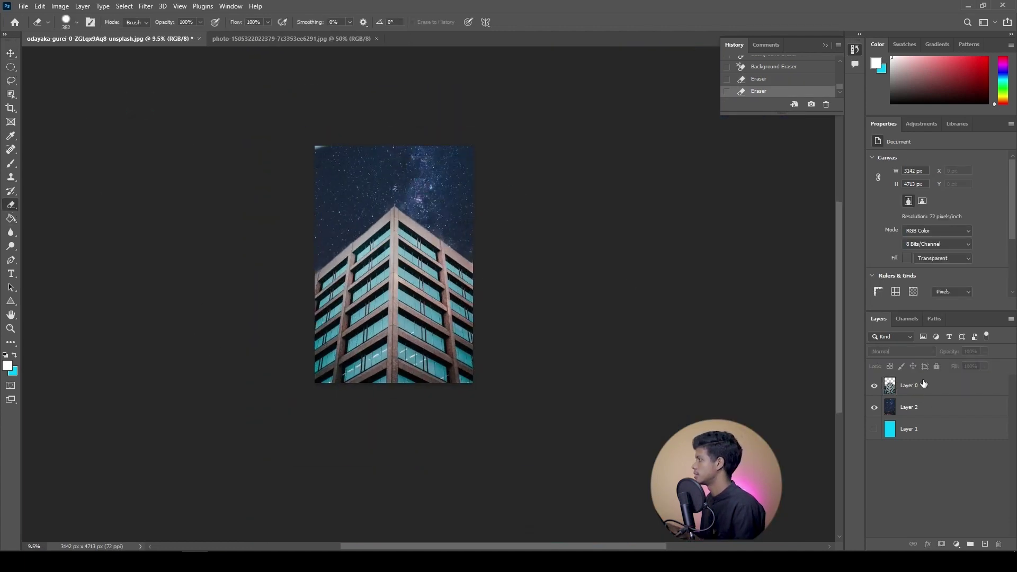
pyautogui.click(909, 385)
pyautogui.moveTo(420, 146); pyautogui.dragTo(426, 154)
# Revert the building document to its original opened state using the history snapshot.
pyautogui.scroll(1, 428, 157)
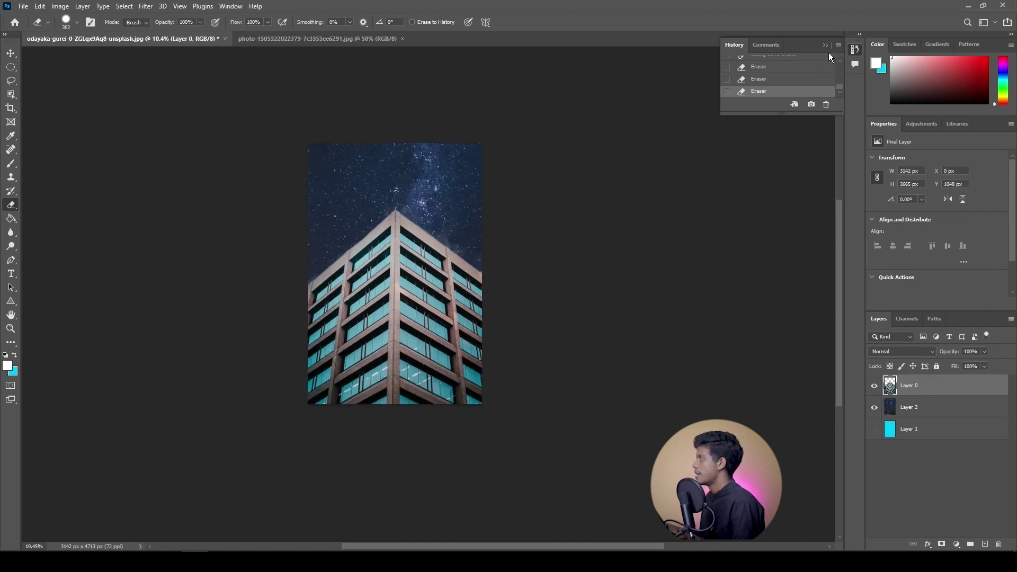
pyautogui.scroll(5, 816, 69)
pyautogui.click(824, 66)
# Switch to the Magic Wand tool.
pyautogui.press('w')
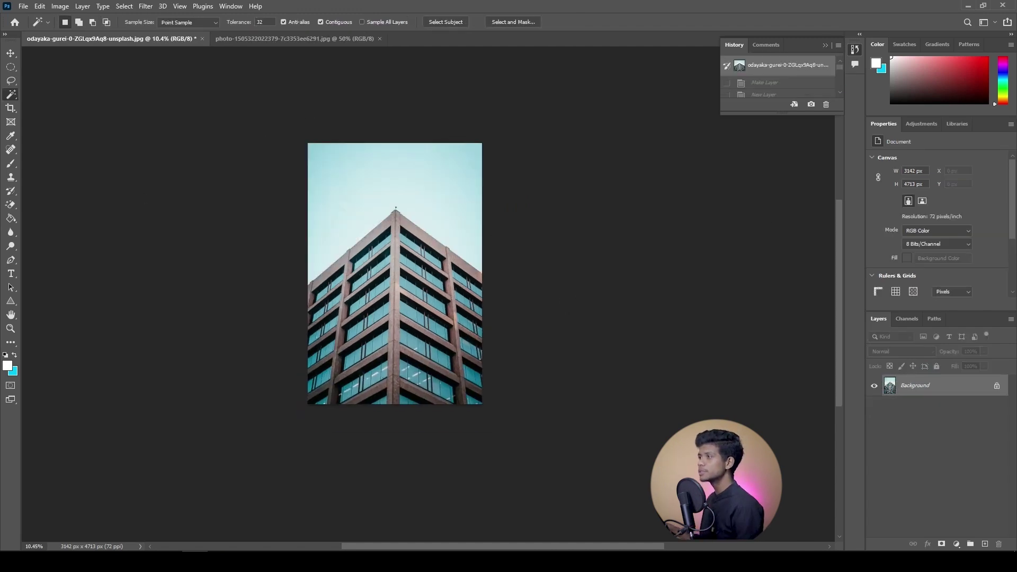
pyautogui.rightClick(10, 96)
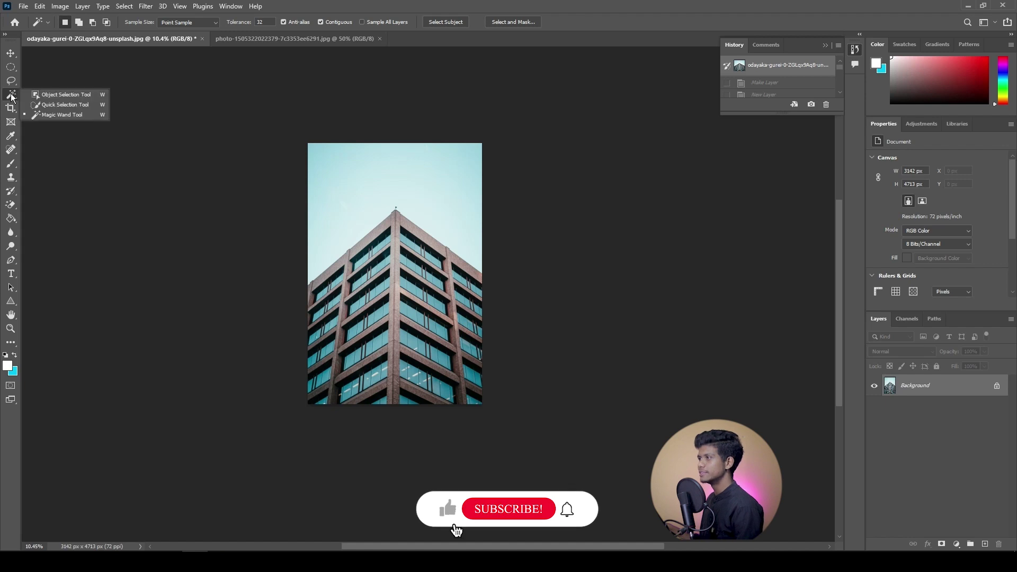
pyautogui.click(45, 114)
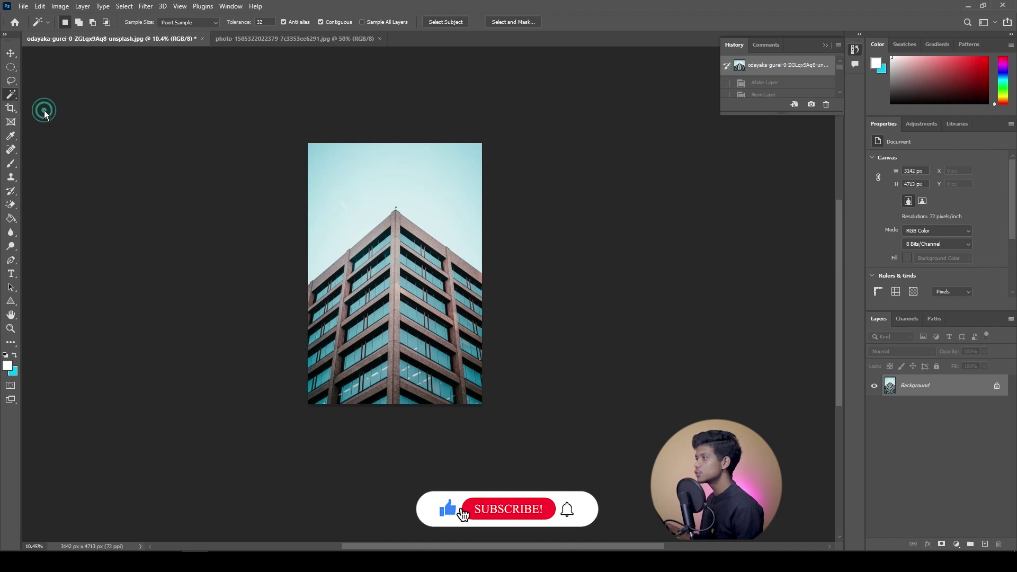
pyautogui.click(339, 185)
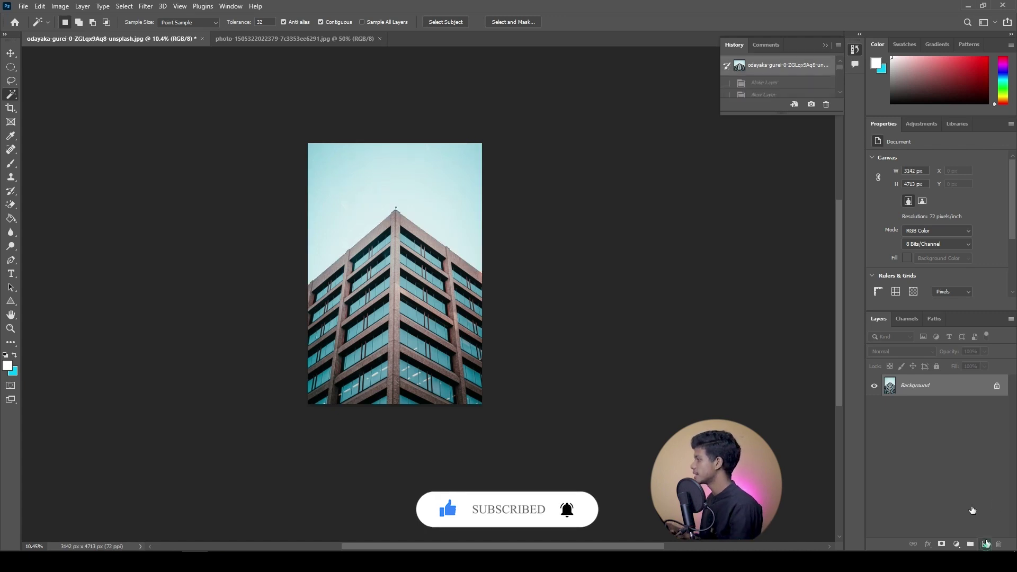
# Convert the background to an editable layer stacked above a new empty layer, and choose the Magic Eraser tool.
pyautogui.click(984, 544)
pyautogui.moveTo(931, 409); pyautogui.dragTo(930, 382)
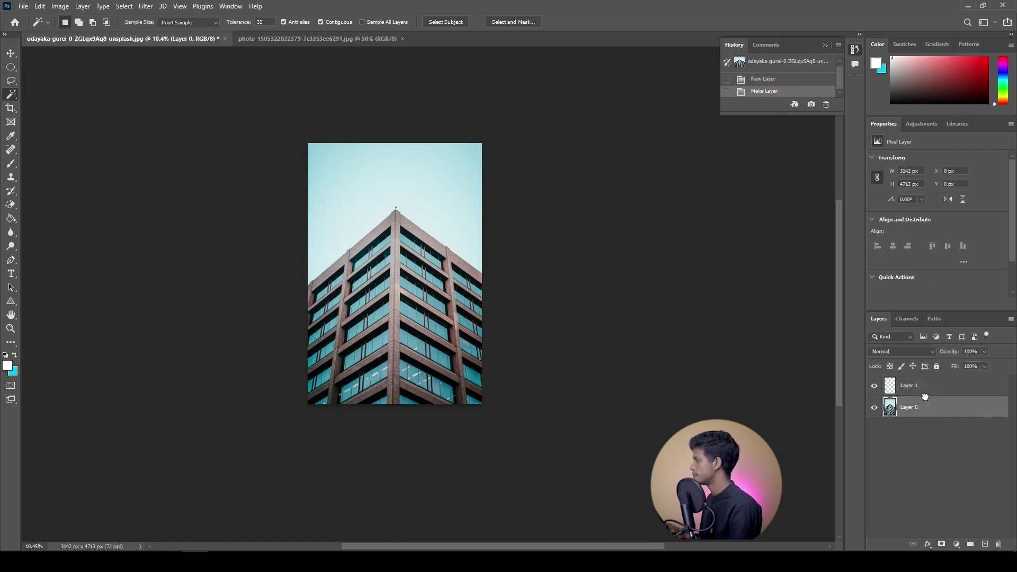
pyautogui.click(10, 207)
pyautogui.click(44, 227)
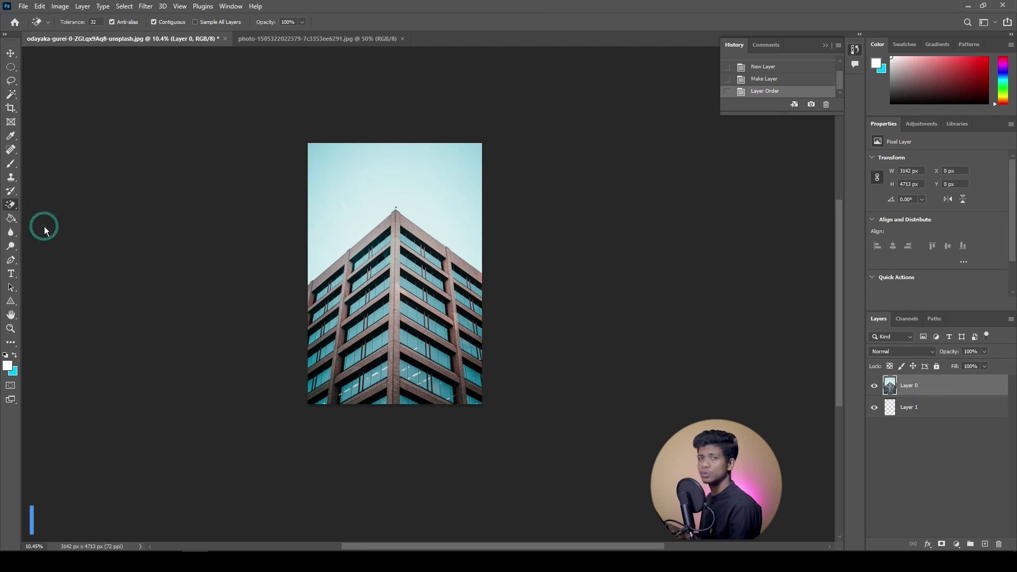
# Erase the sky on Layer 0 with the Magic Eraser at tolerance 32, including the remaining blue corners.
pyautogui.click(361, 210)
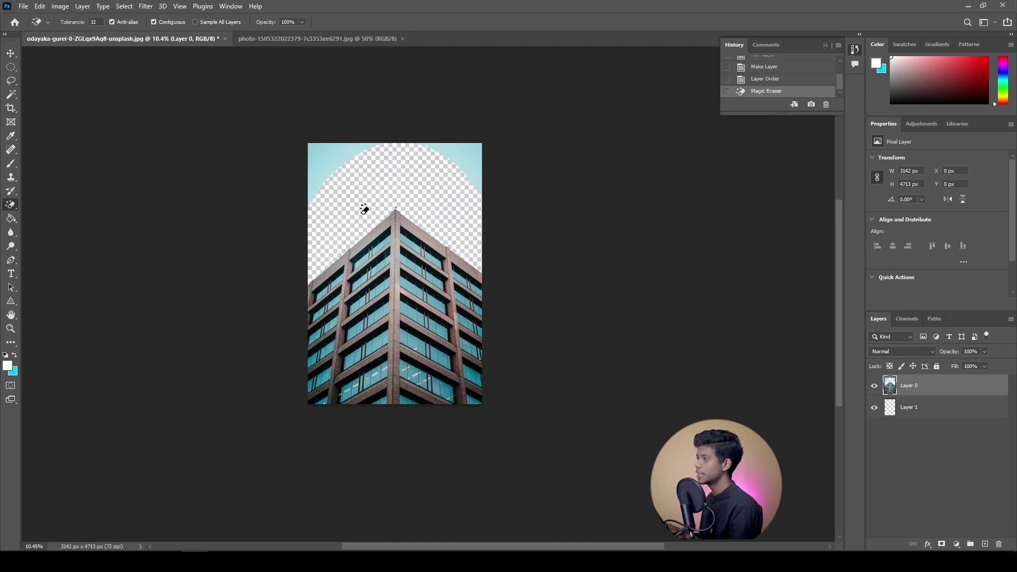
pyautogui.click(403, 187)
pyautogui.click(404, 187)
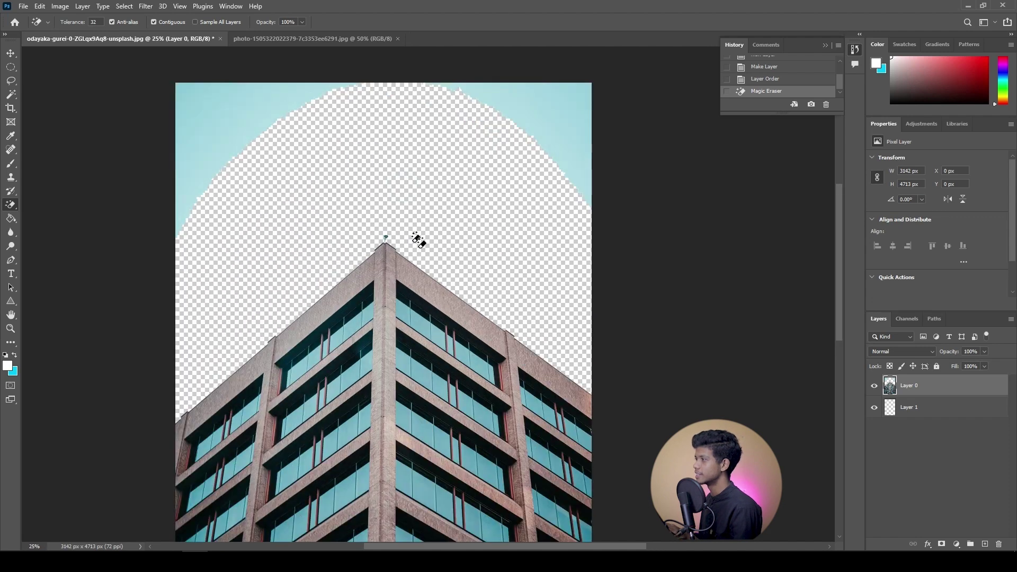
pyautogui.click(207, 140)
pyautogui.click(529, 127)
# Undo all the Magic Eraser edits on the sky of Layer 0.
pyautogui.hotkey('ctrl', '0')
pyautogui.hotkey('ctrl', 'z')
pyautogui.hotkey('ctrl', 'z')
pyautogui.hotkey('ctrl', 'z')
pyautogui.hotkey('ctrl', 'z')
pyautogui.hotkey('ctrl', 'z')
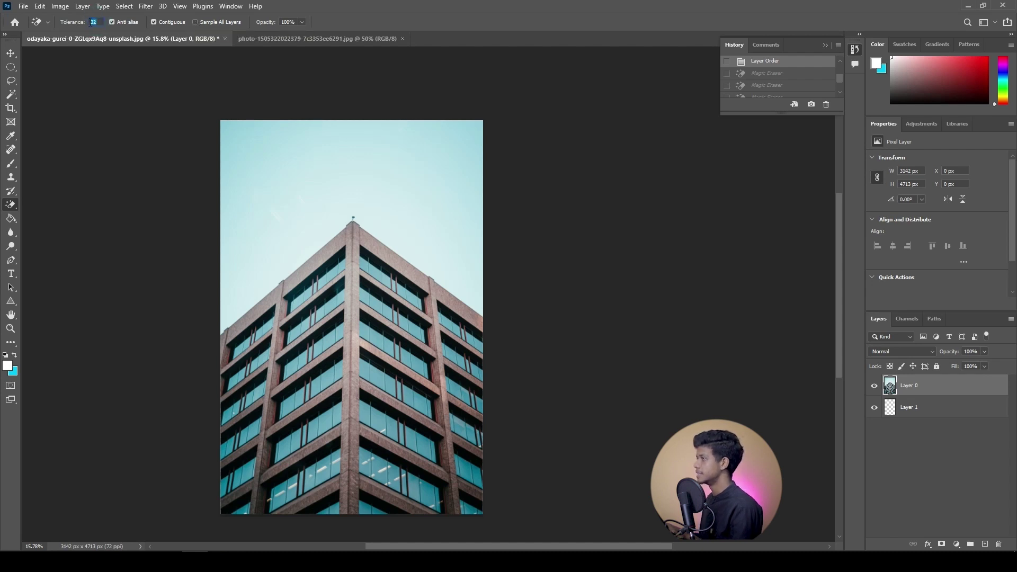
# Set the Magic Eraser's tolerance to 100 and try erasing the sky on Layer 0.
pyautogui.write('100')
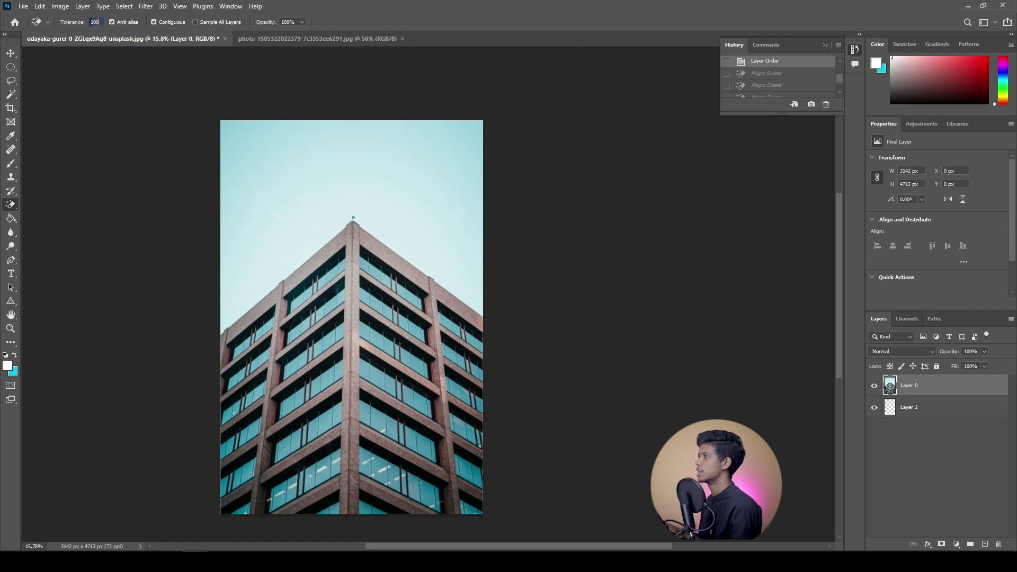
pyautogui.click(327, 191)
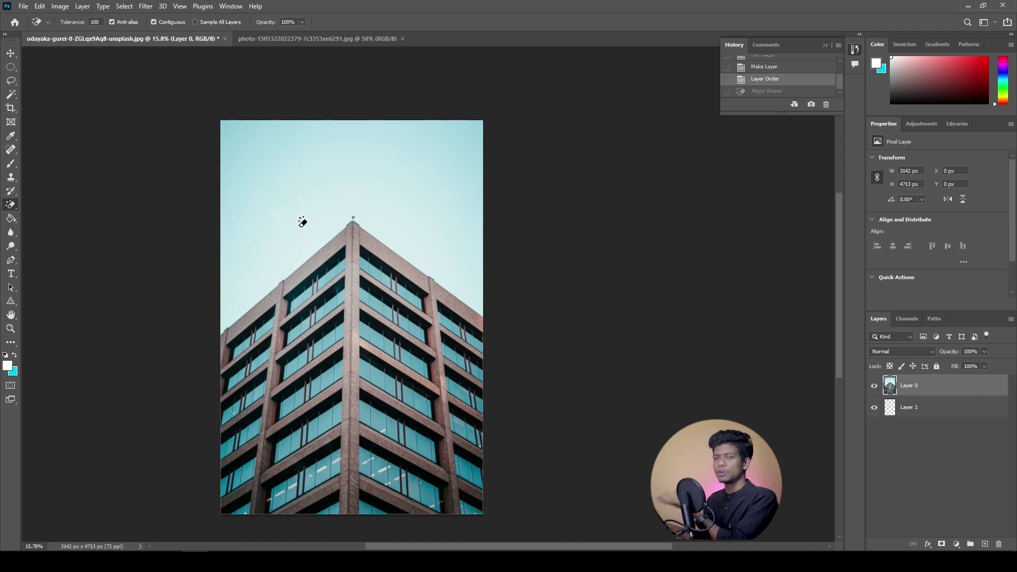
# Set the Magic Eraser's tolerance to 61 and erase the sky behind the building on Layer 0.
pyautogui.click(100, 22)
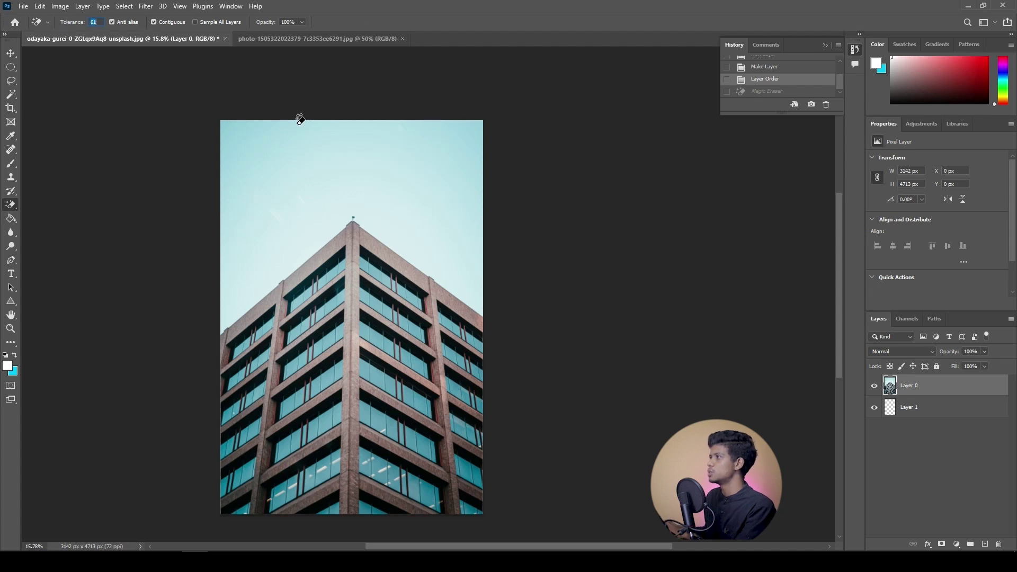
pyautogui.click(293, 157)
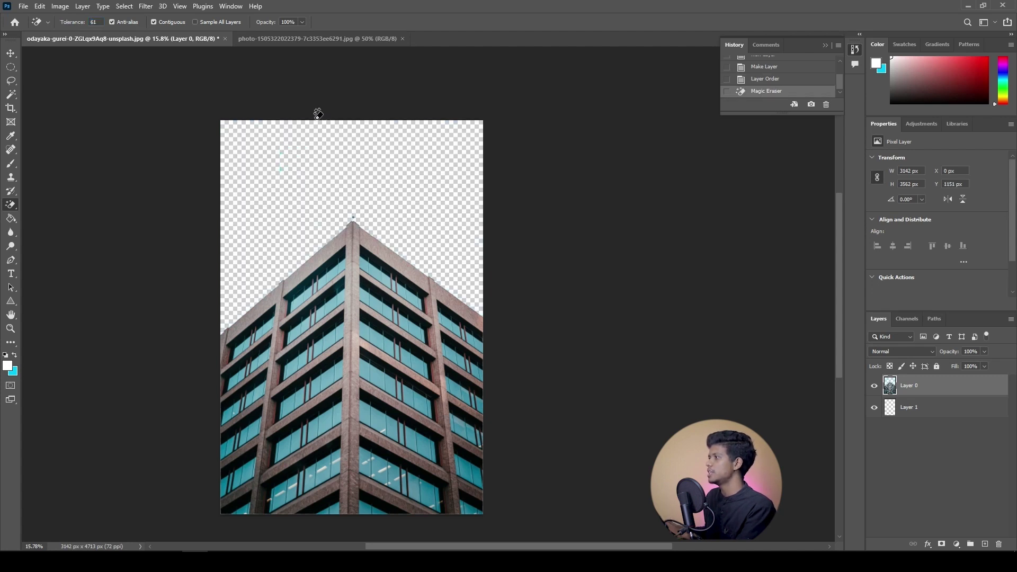